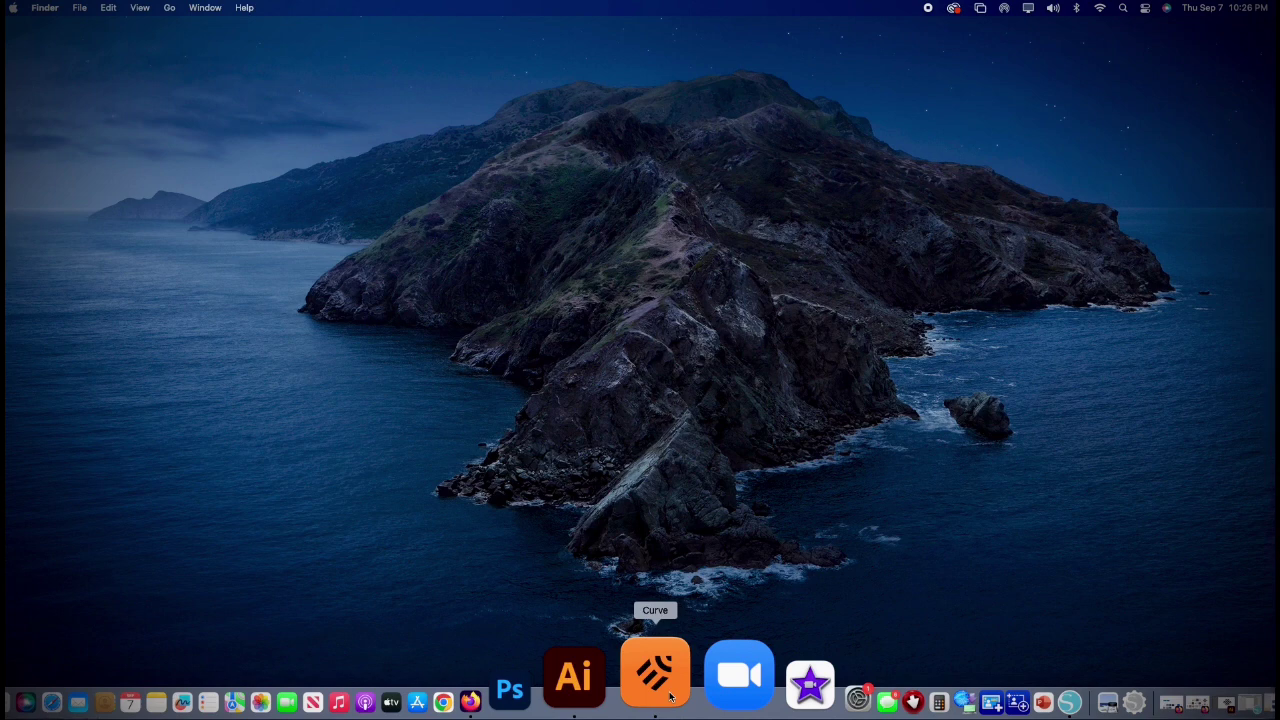
- Launch Linearity Curve from the Dock to show its Recent Documents window
left_click(655, 675)
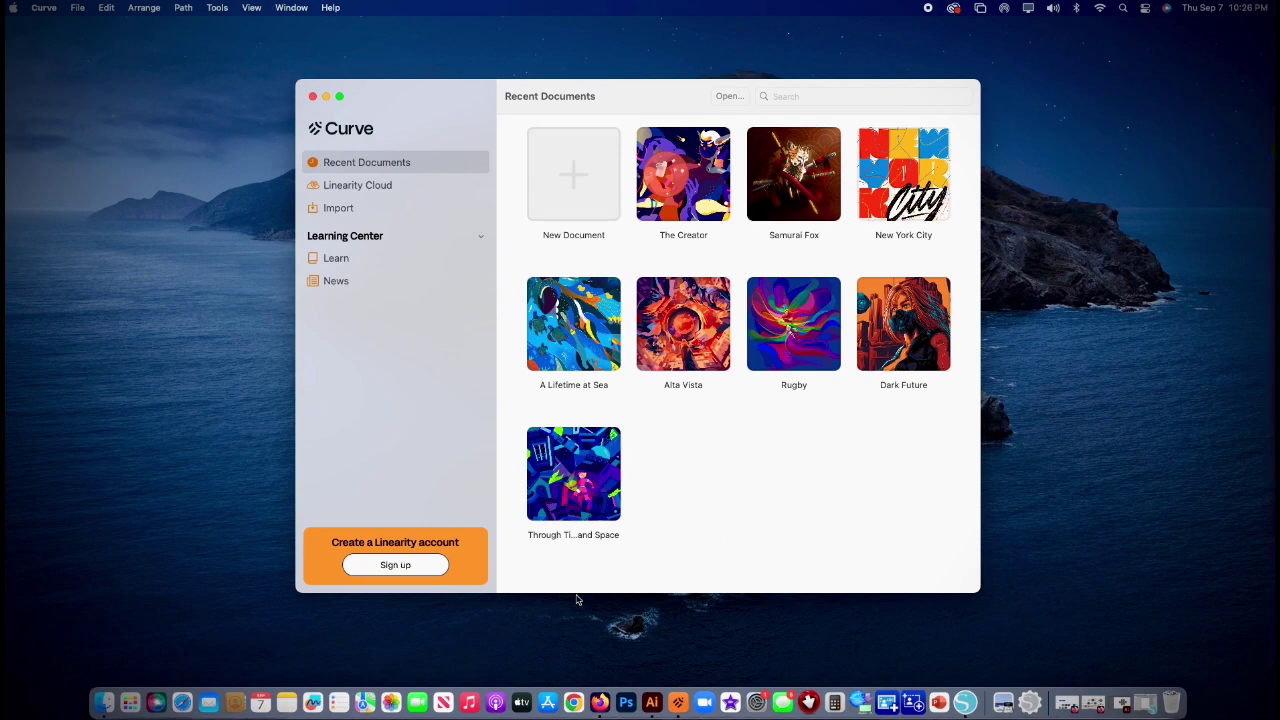
- Screenshot the black Celtic knot preview in Firefox and place the capture on the desktop
left_click(601, 690)
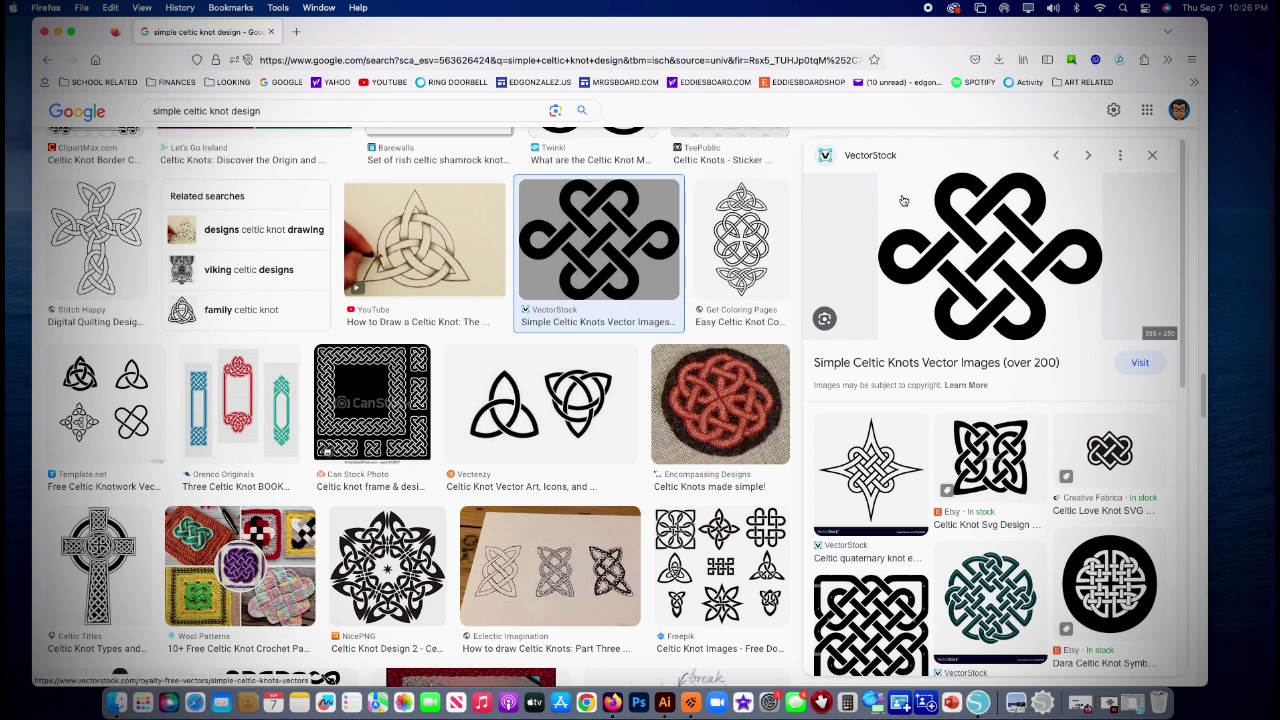
key("super+shift+4")
left_click_drag(876, 174, 1108, 354)
left_click_drag(1003, 283, 735, 205)
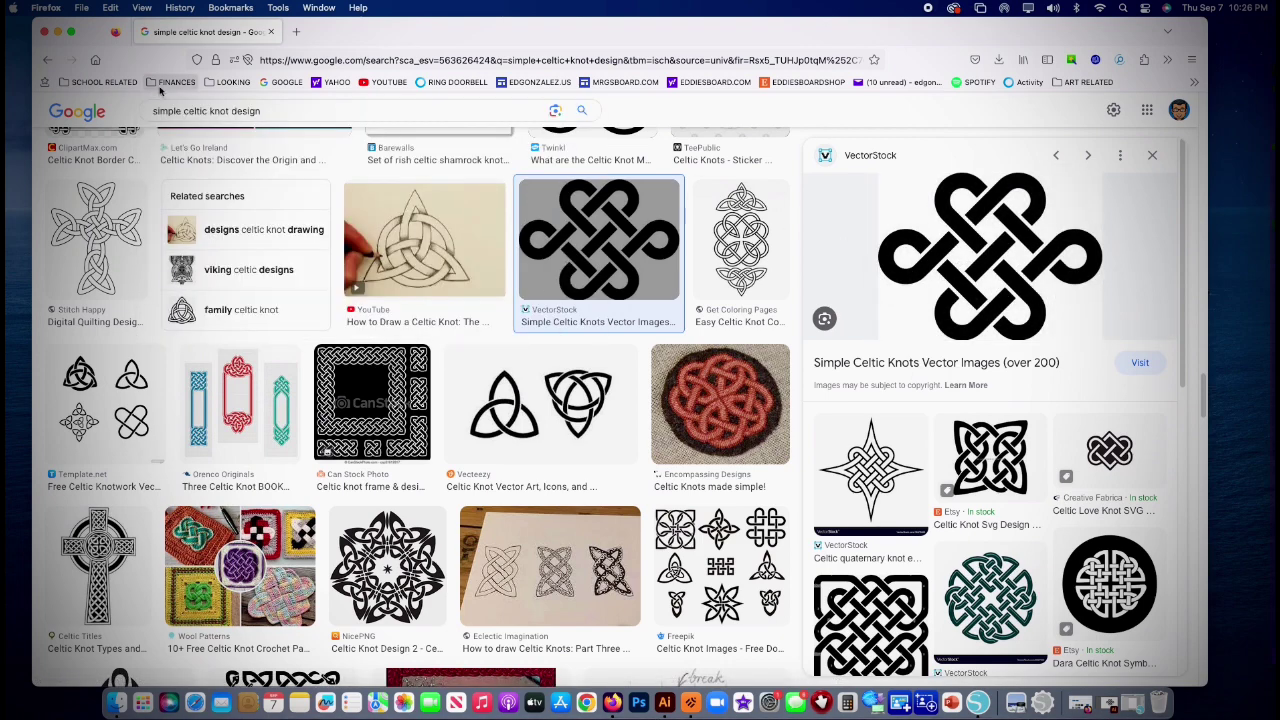
- Minimise Firefox and create a new blank US Letter document in Curve
left_click(57, 31)
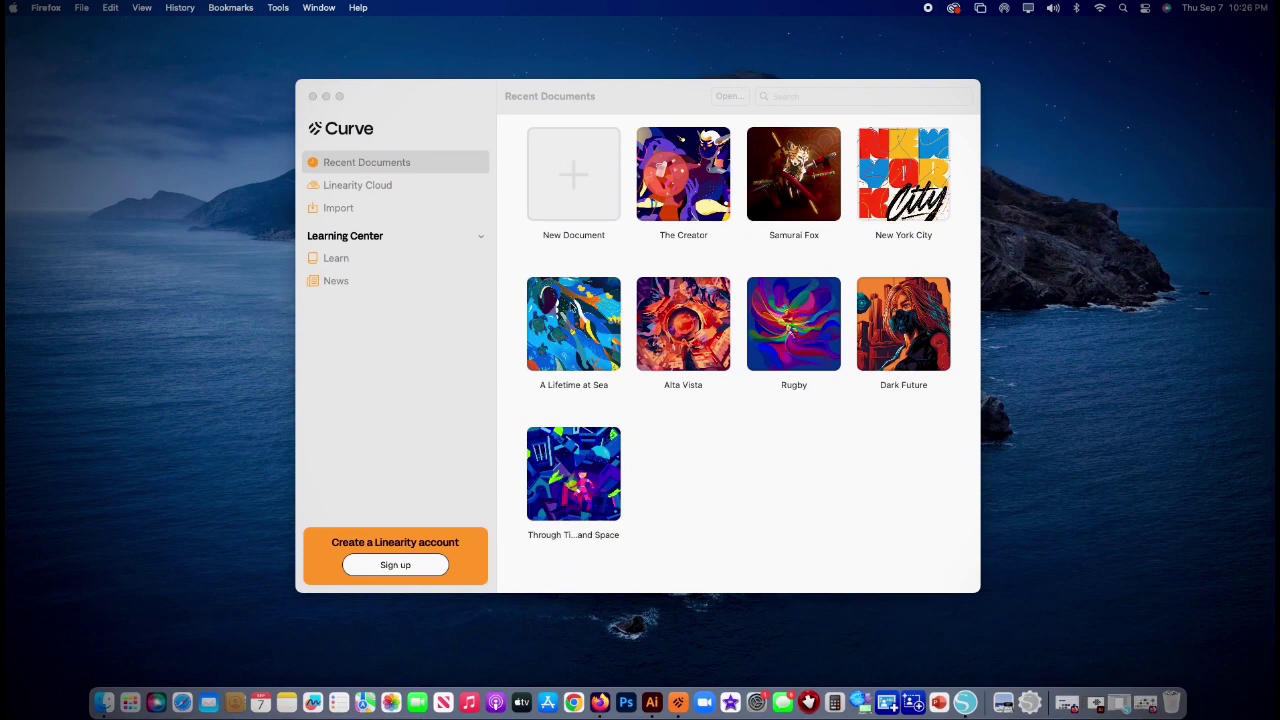
left_click(575, 190)
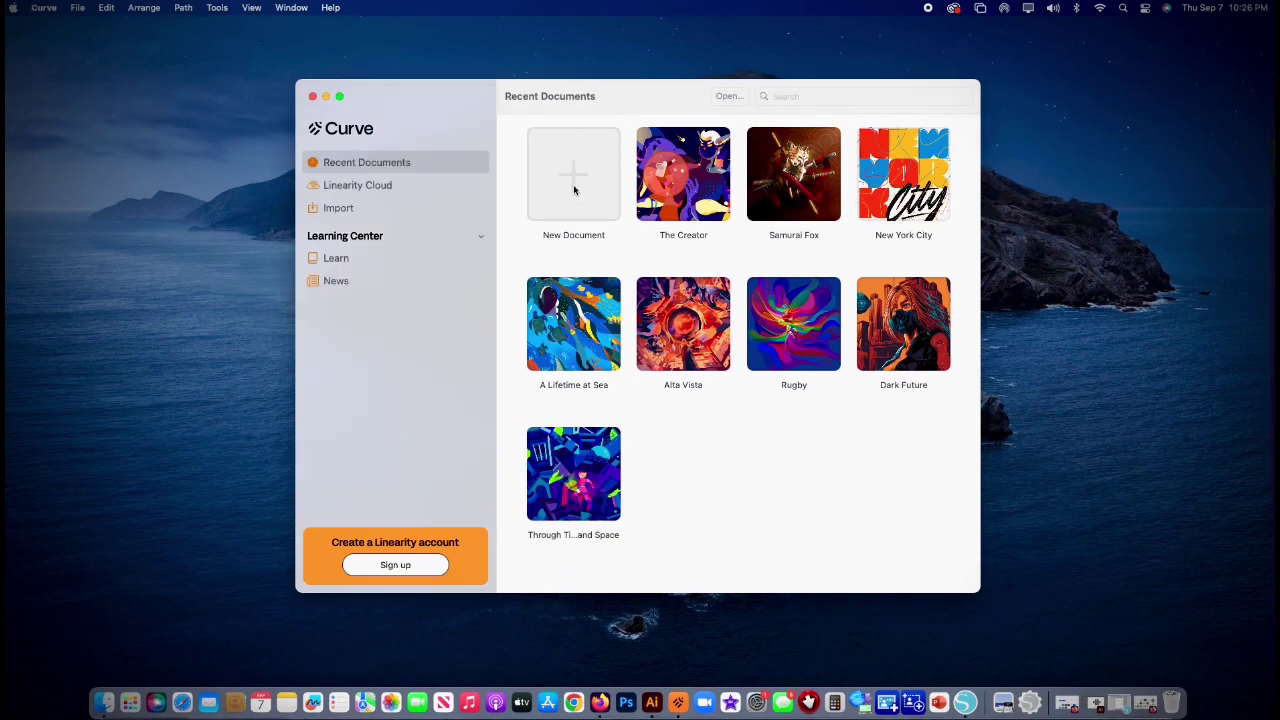
left_click(575, 190)
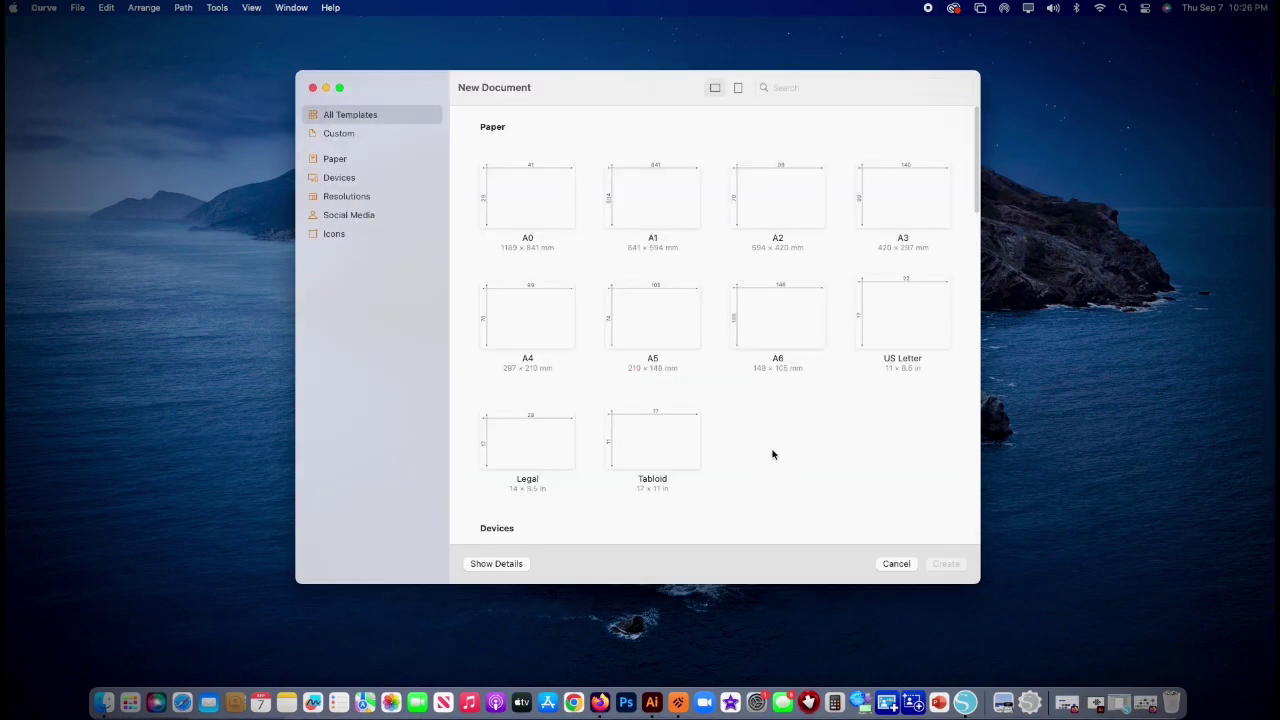
left_click(903, 337)
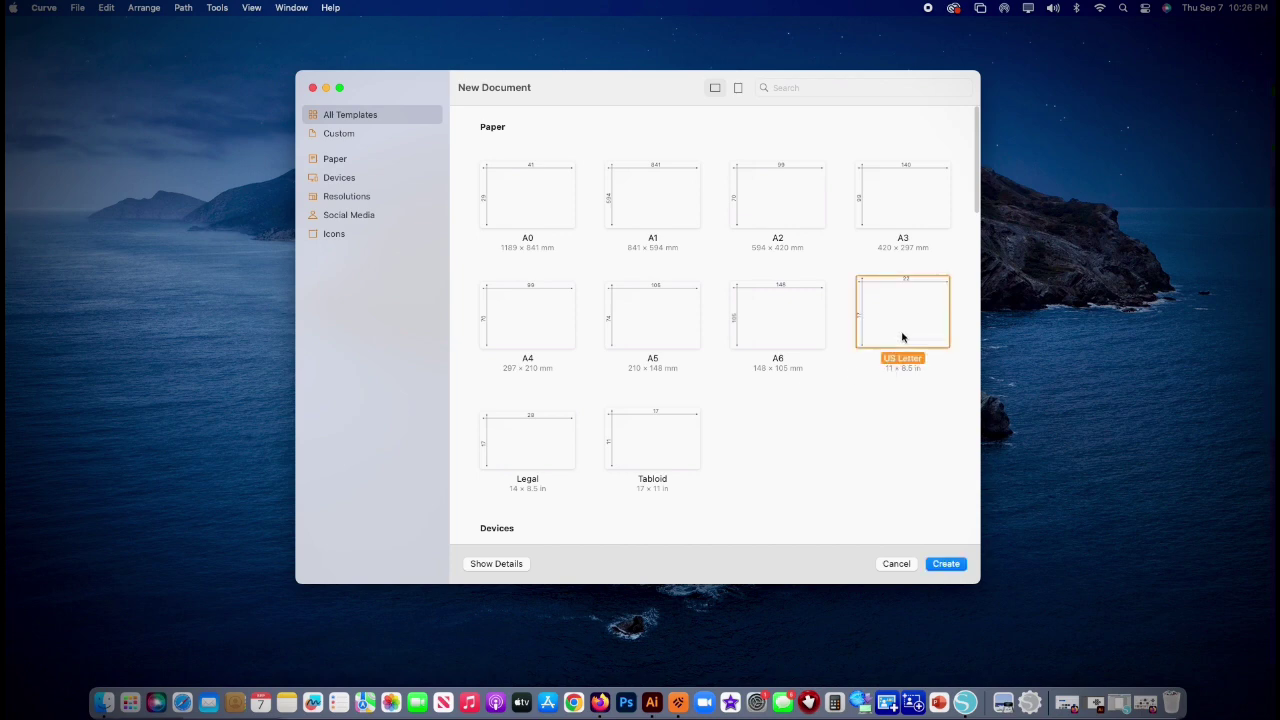
double_click(903, 337)
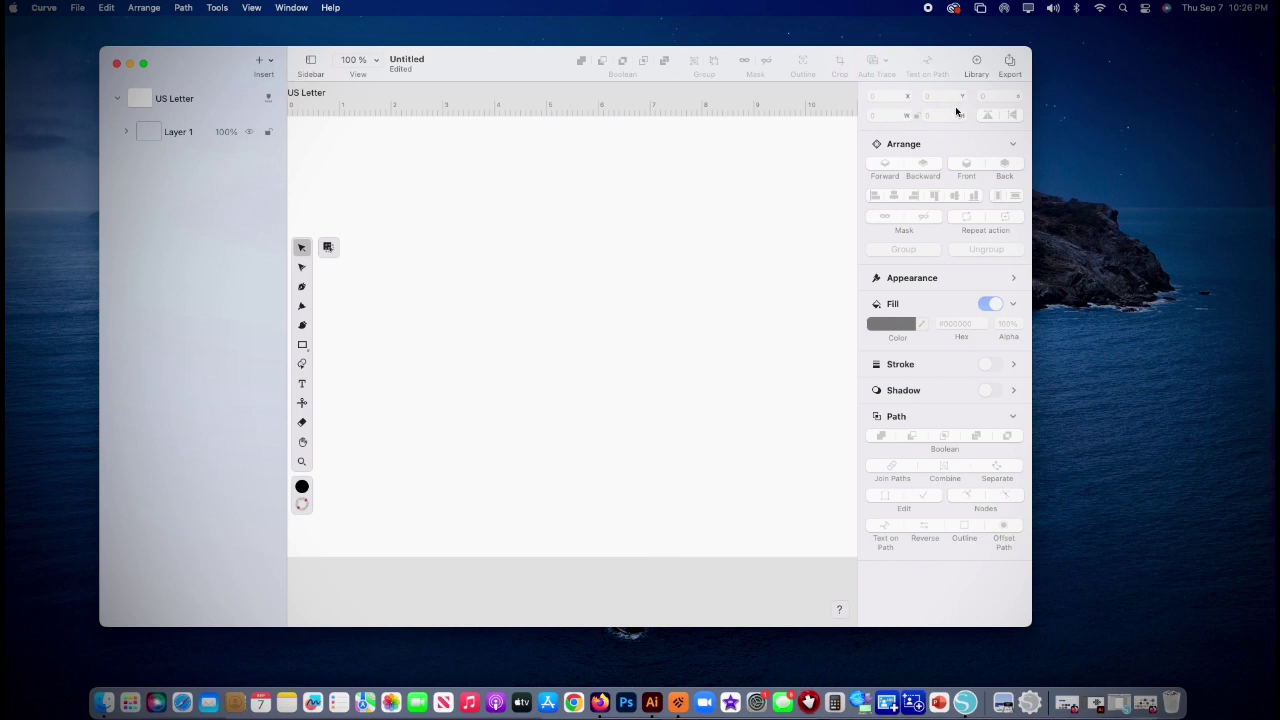
- Browse the Photos library's Screenshots album, then return to the album list
left_click(976, 62)
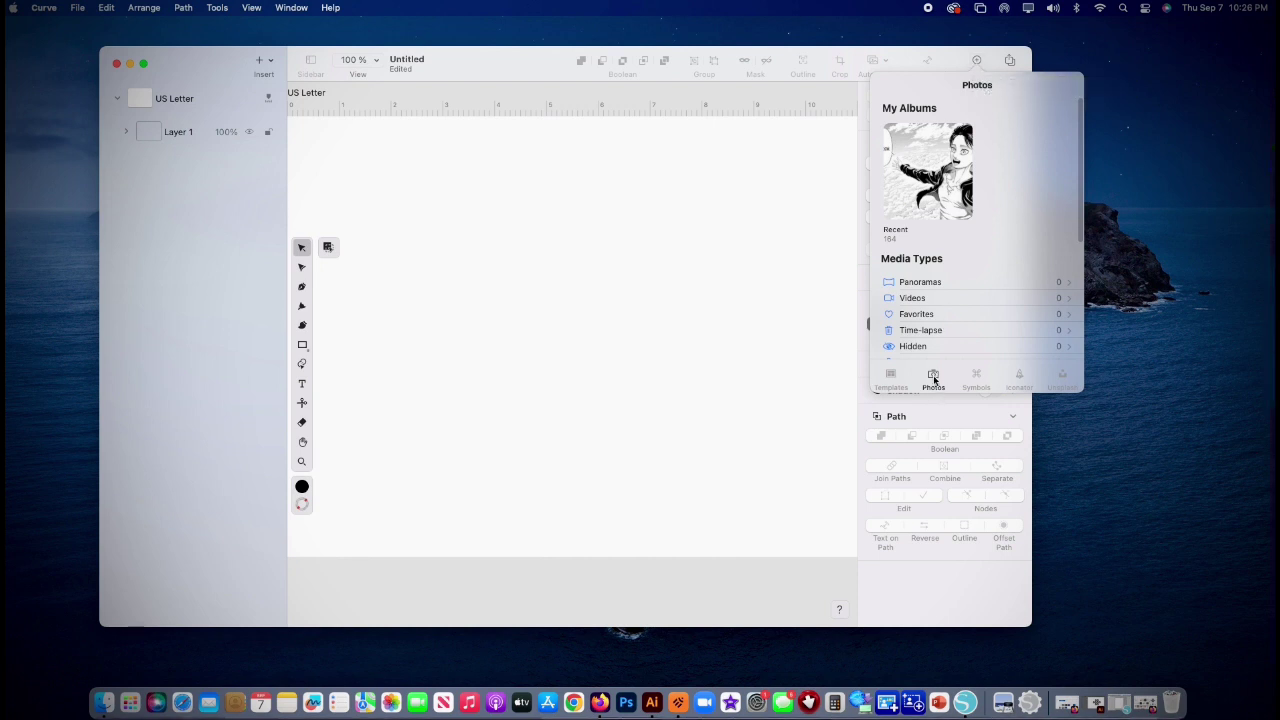
scroll(936, 339, "down", 3)
scroll(935, 335, "down", 2)
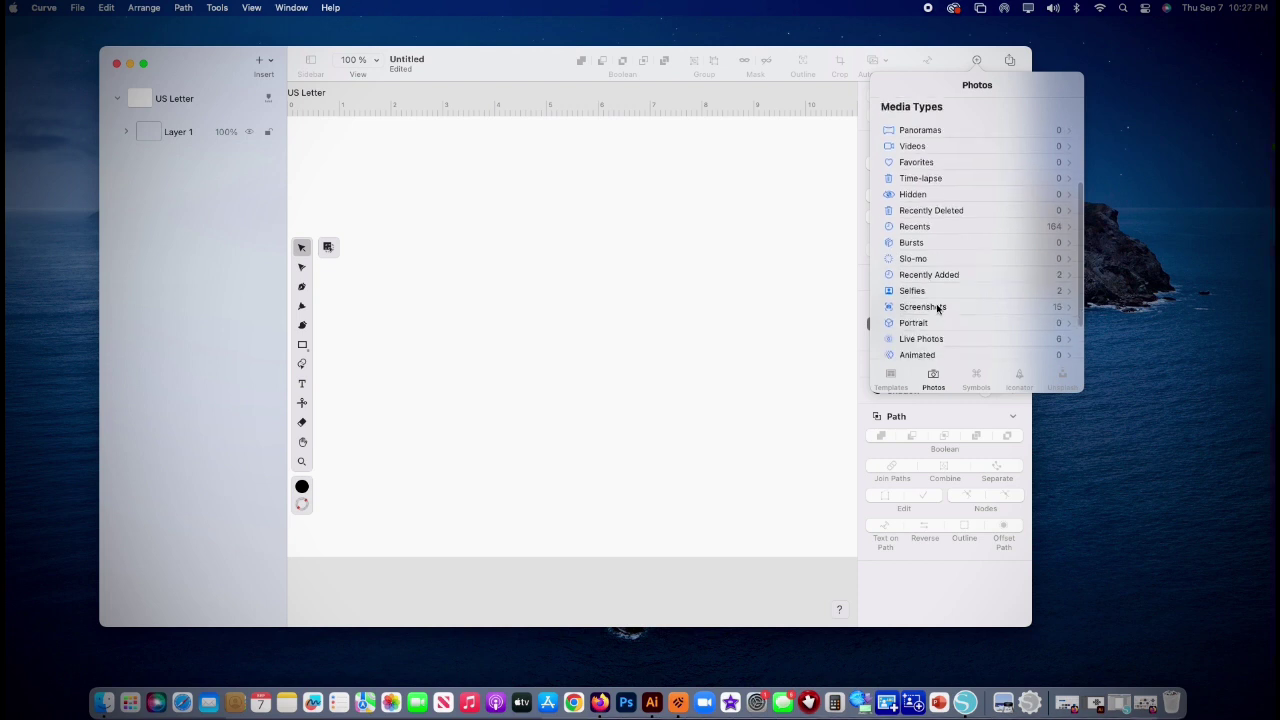
left_click(936, 307)
scroll(960, 275, "down", 2)
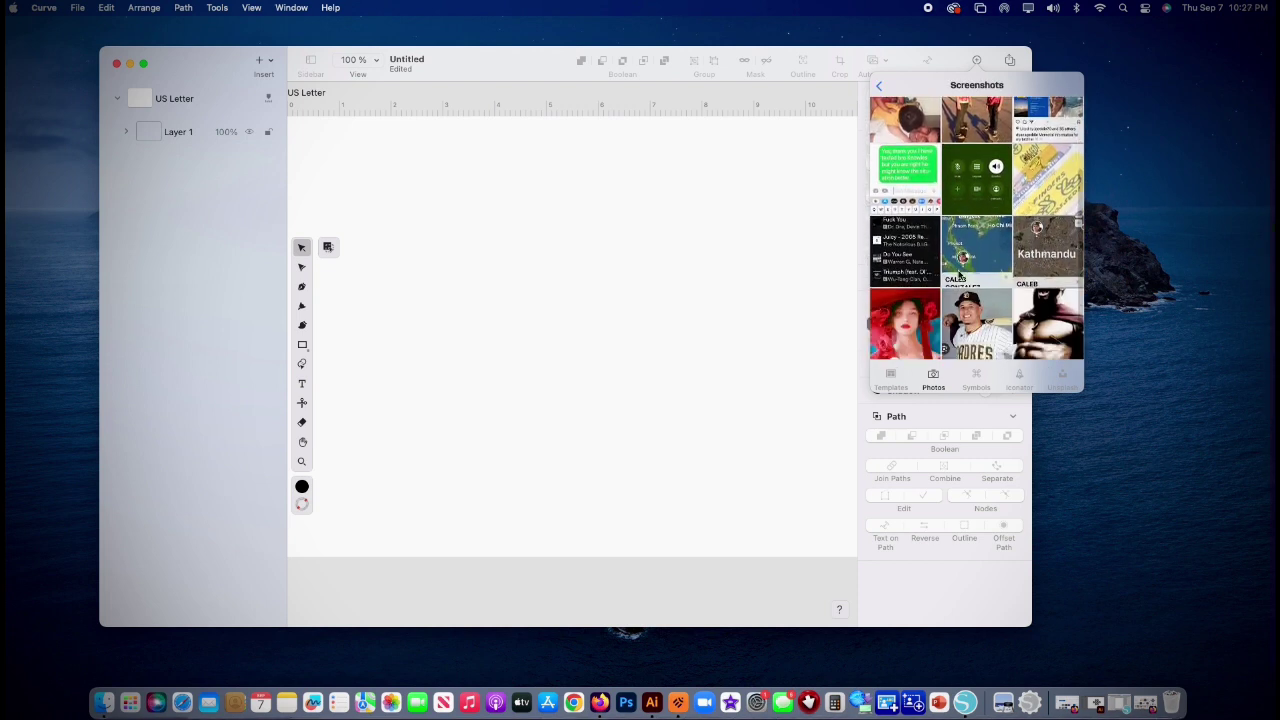
scroll(960, 275, "up", 3)
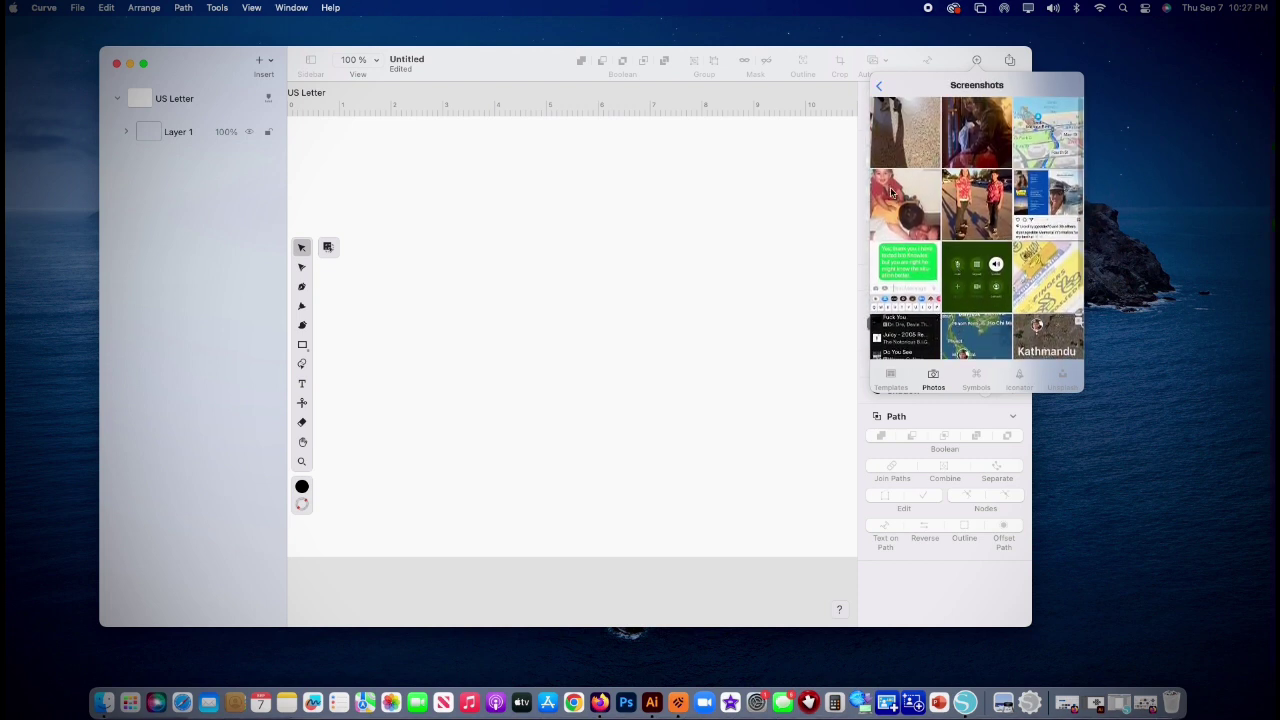
left_click(877, 88)
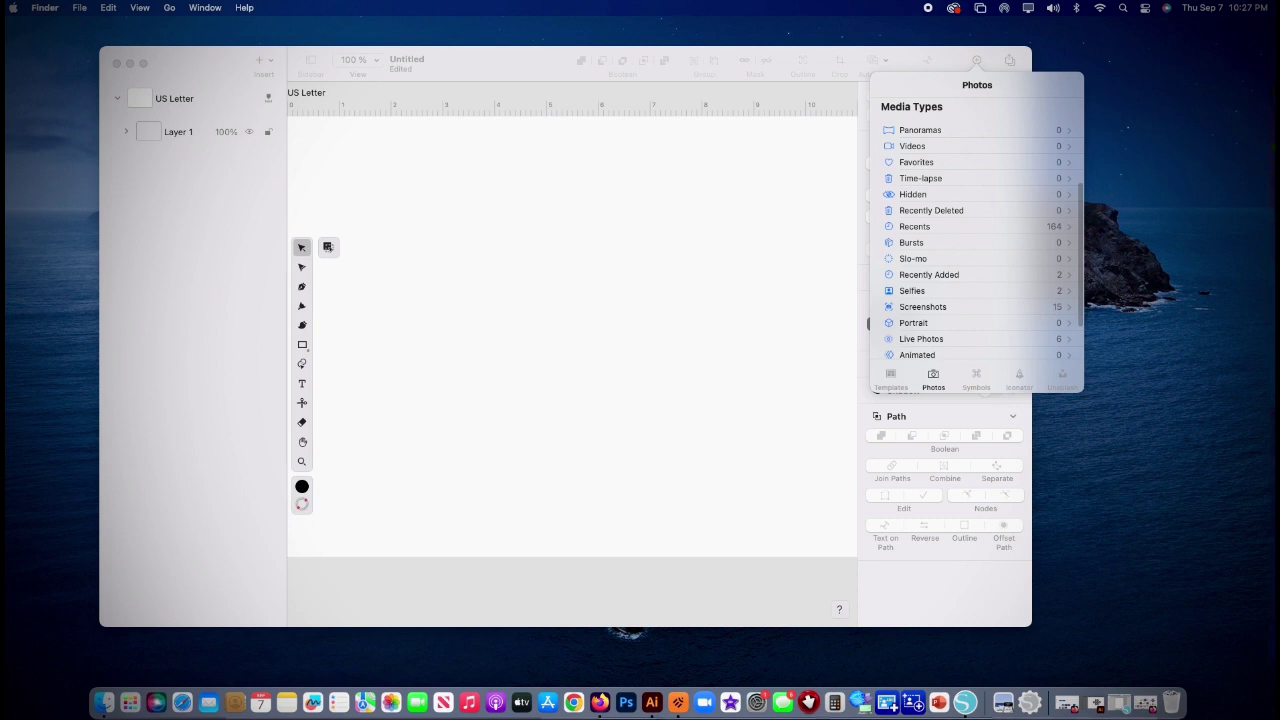
- Drop the knot screenshot at the page centre, then test a Sketch auto-trace and undo it
left_click_drag(1110, 290, 551, 280)
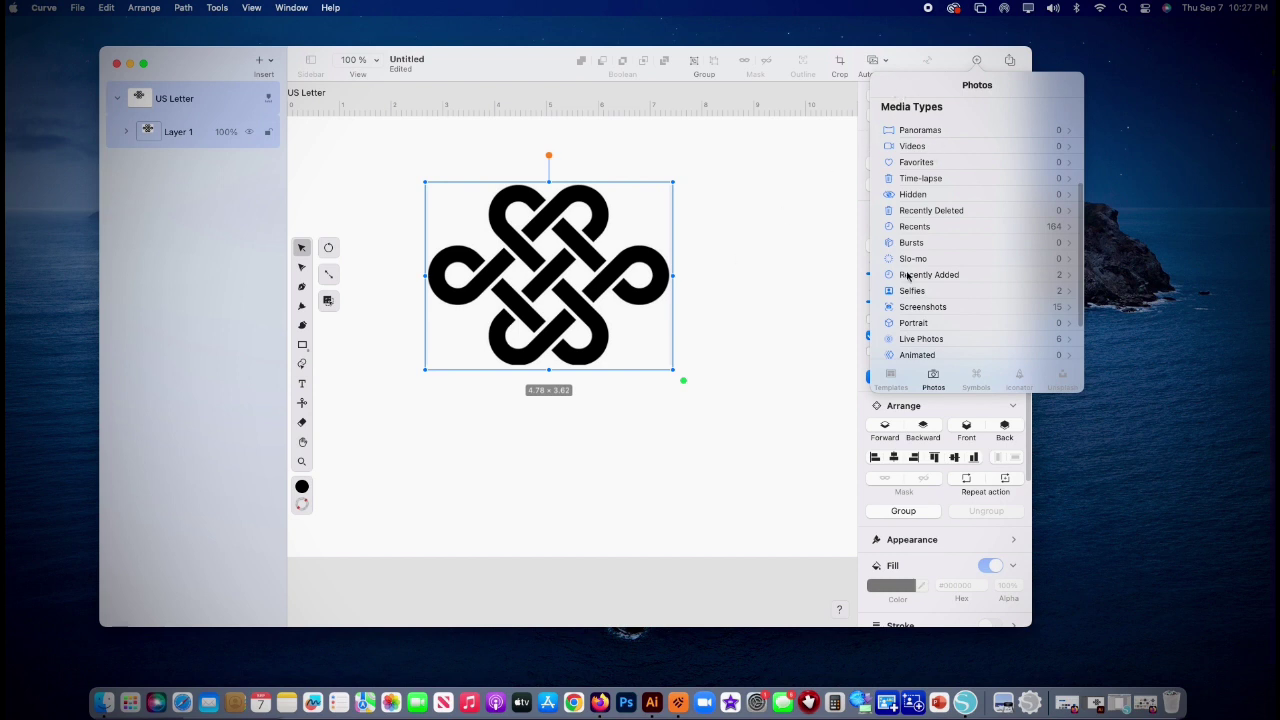
left_click(976, 60)
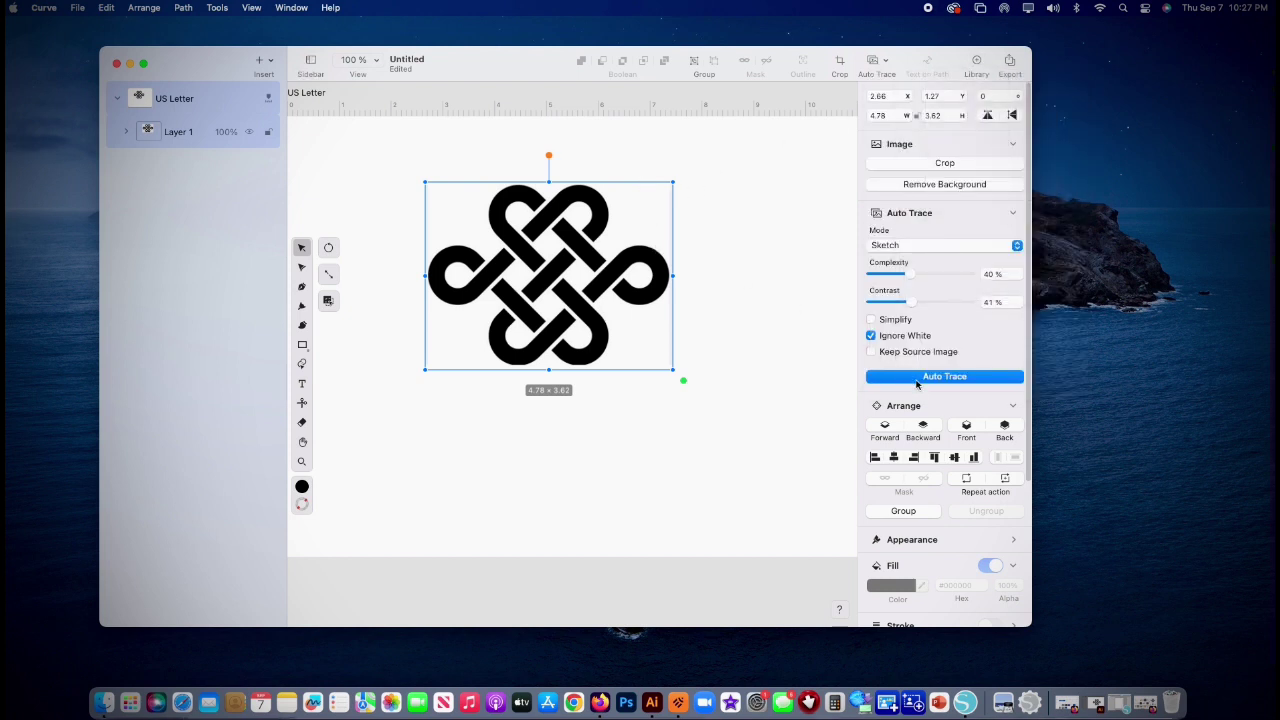
scroll(911, 297, "down", 5)
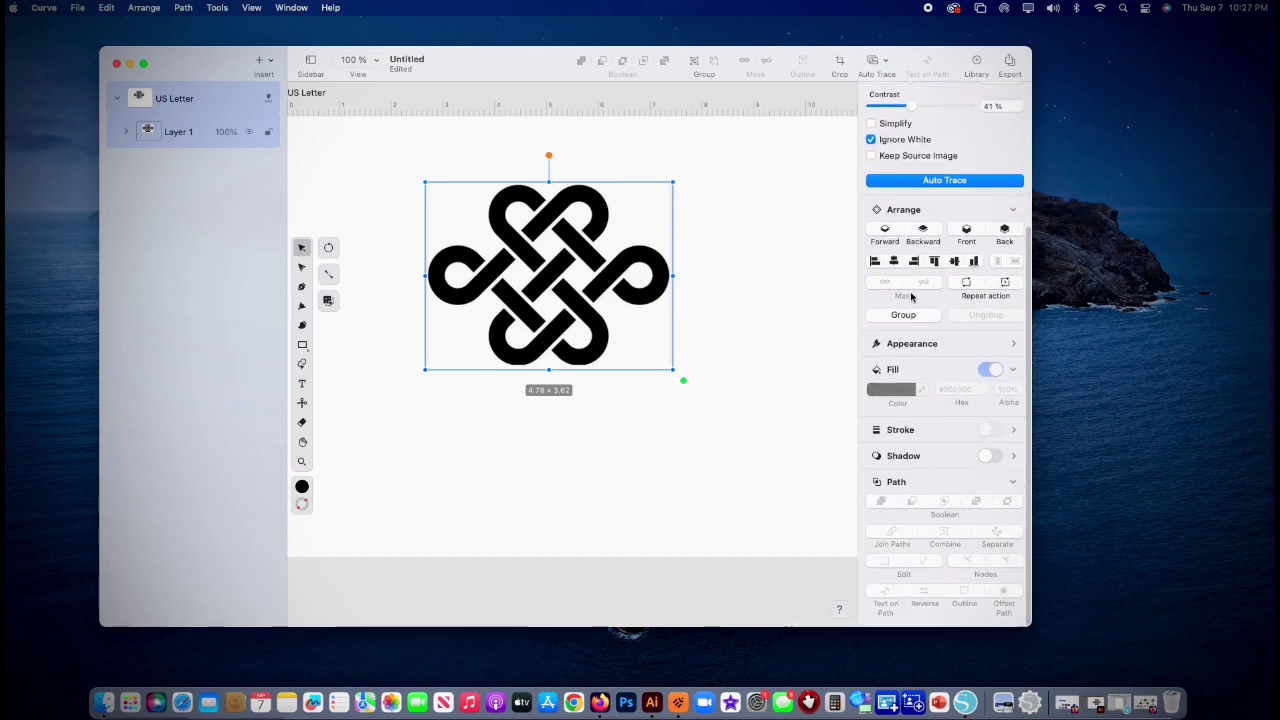
scroll(911, 297, "up", 5)
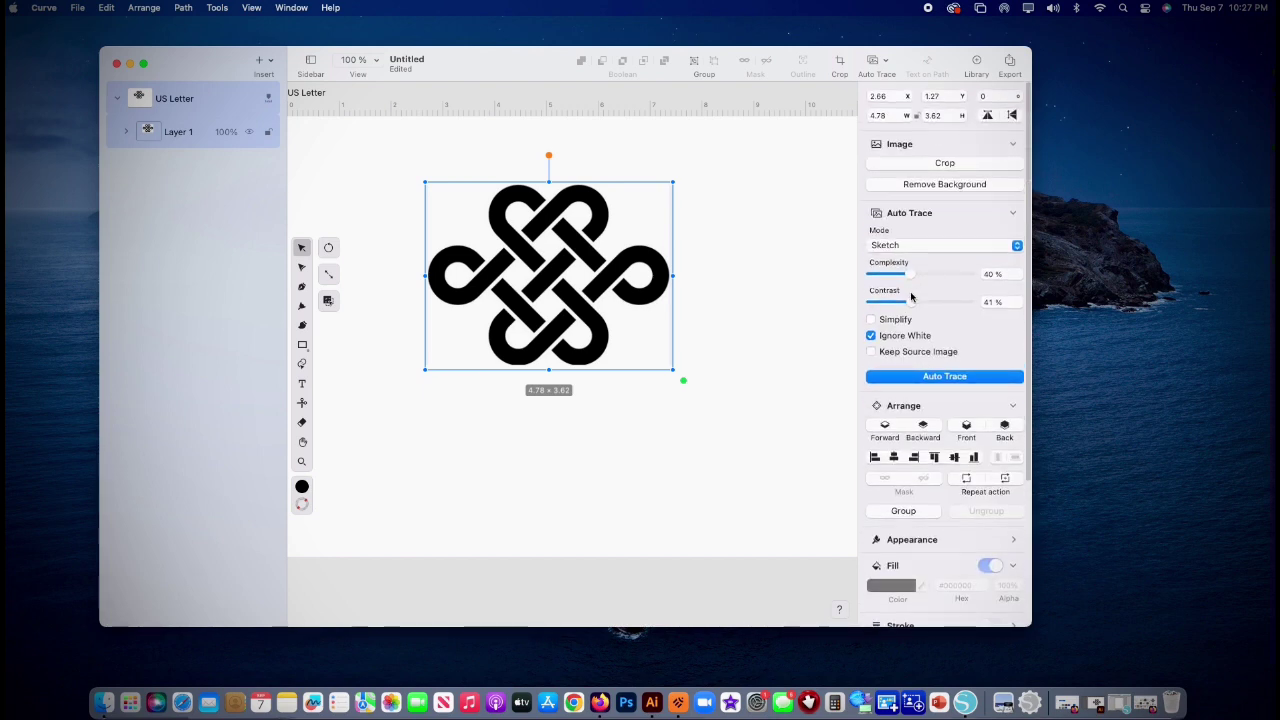
scroll(911, 297, "down", 5)
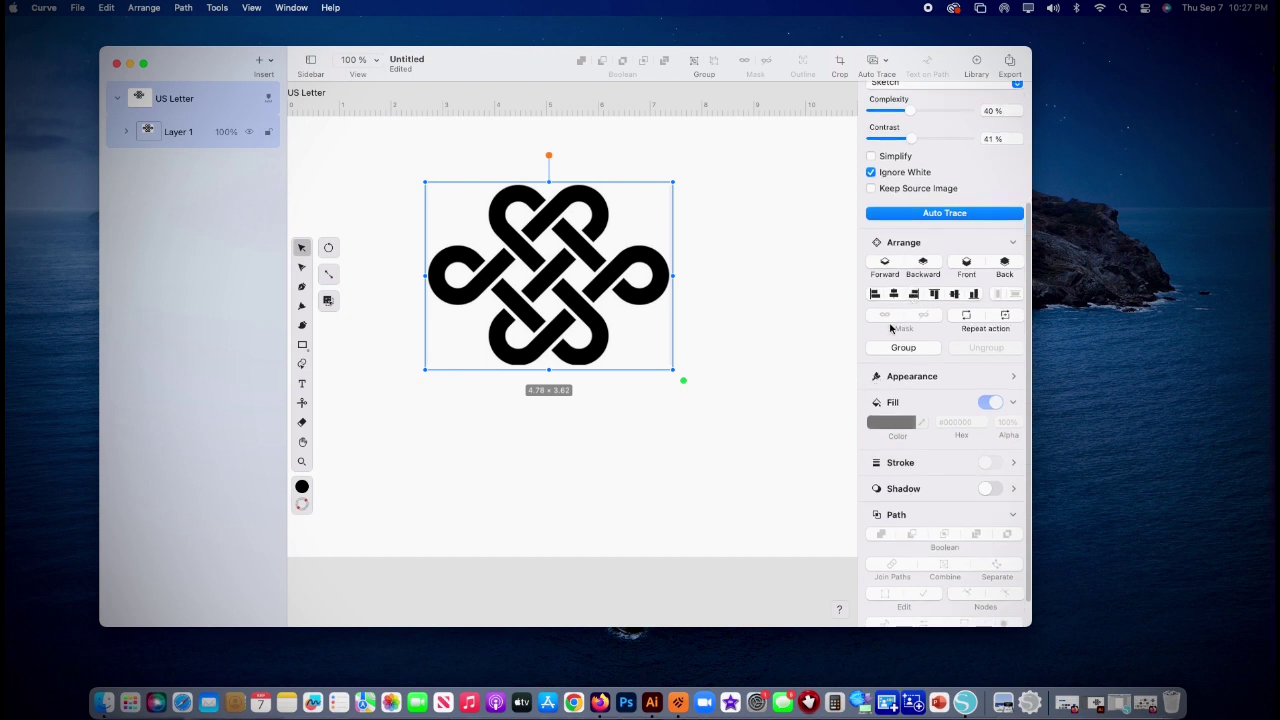
scroll(906, 262, "up", 5)
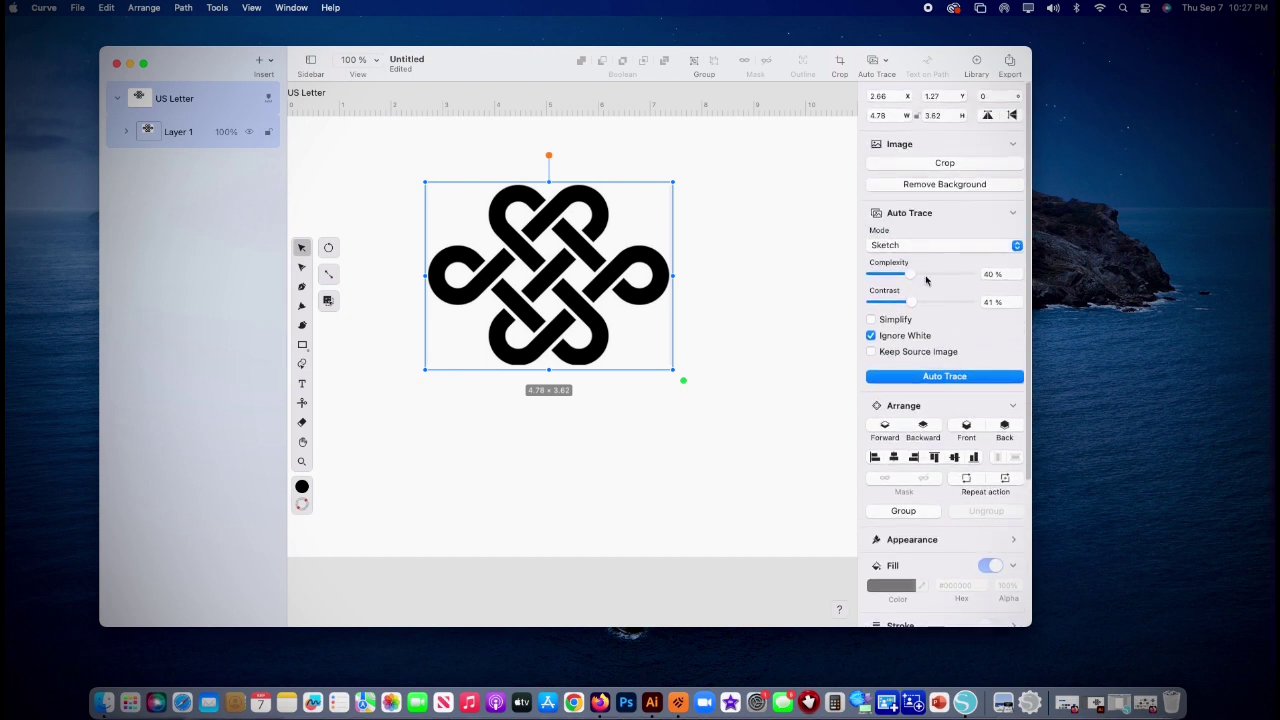
left_click(937, 377)
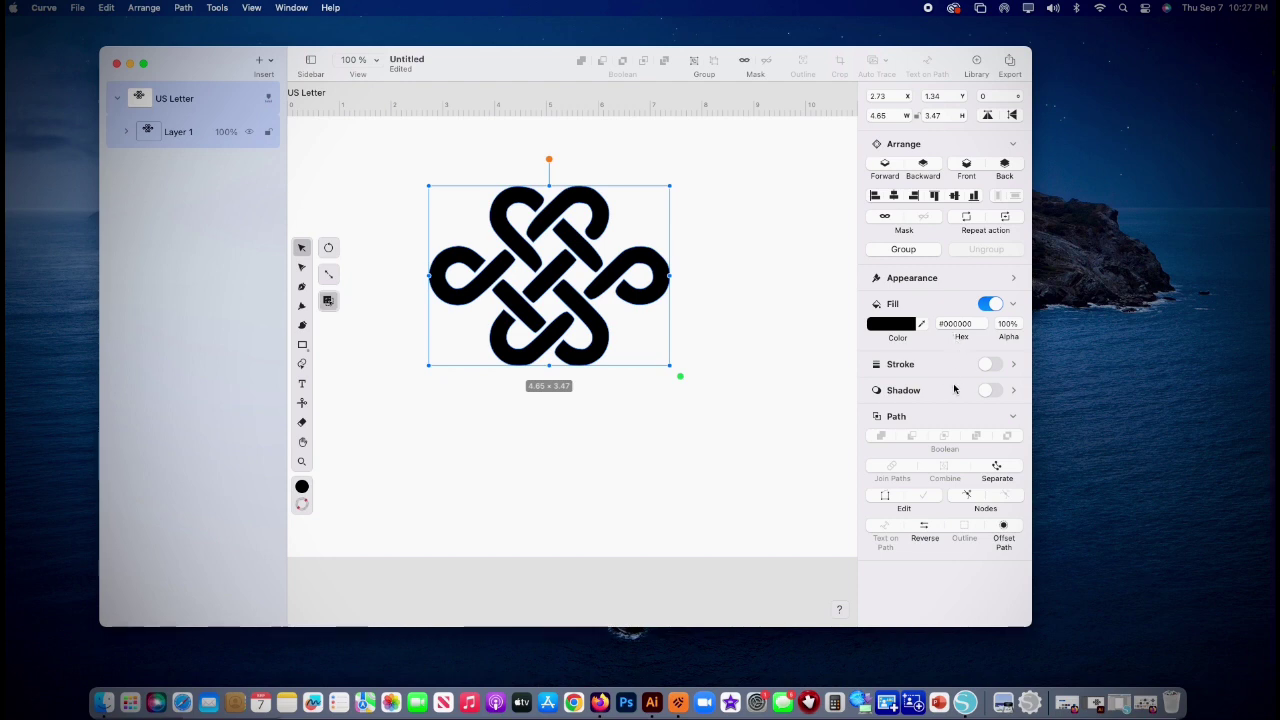
key("super+z")
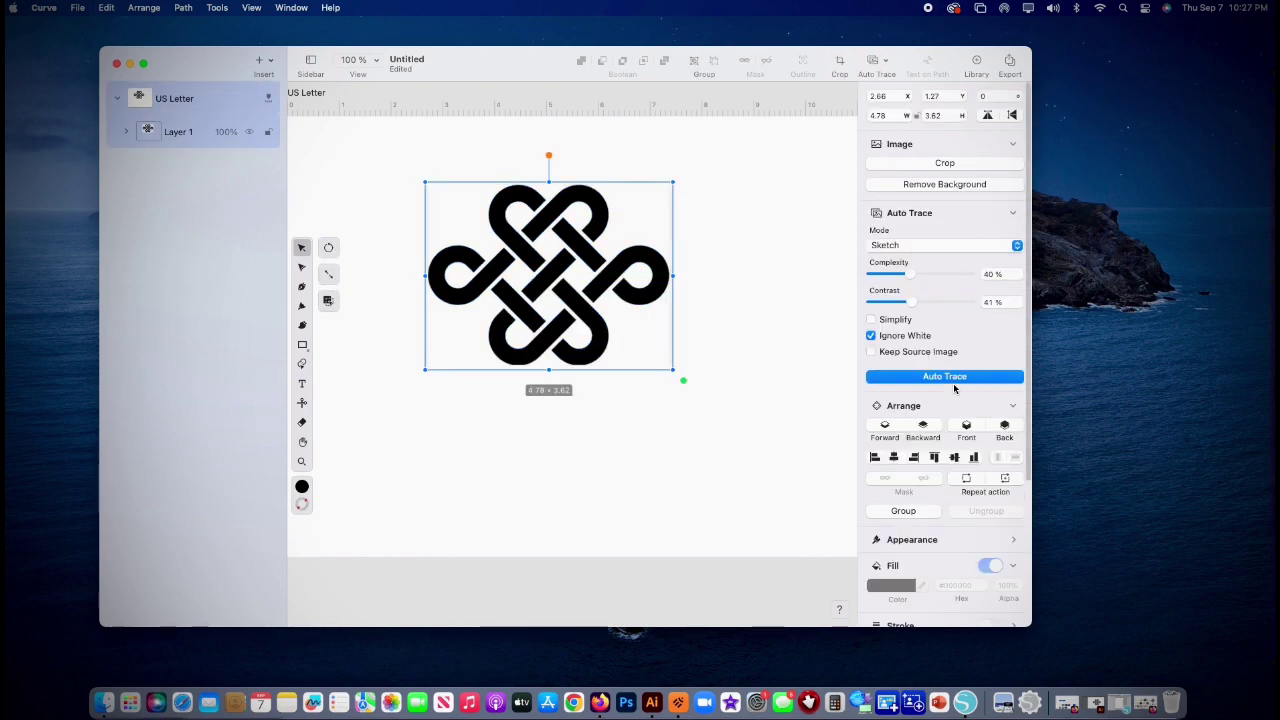
- Lower trace complexity to 27% and test a Photography-mode trace, then undo it
mouse_move(907, 275)
left_mouse_down()
mouse_move(882, 279)
mouse_move(895, 264)
left_mouse_up()
left_click(912, 249)
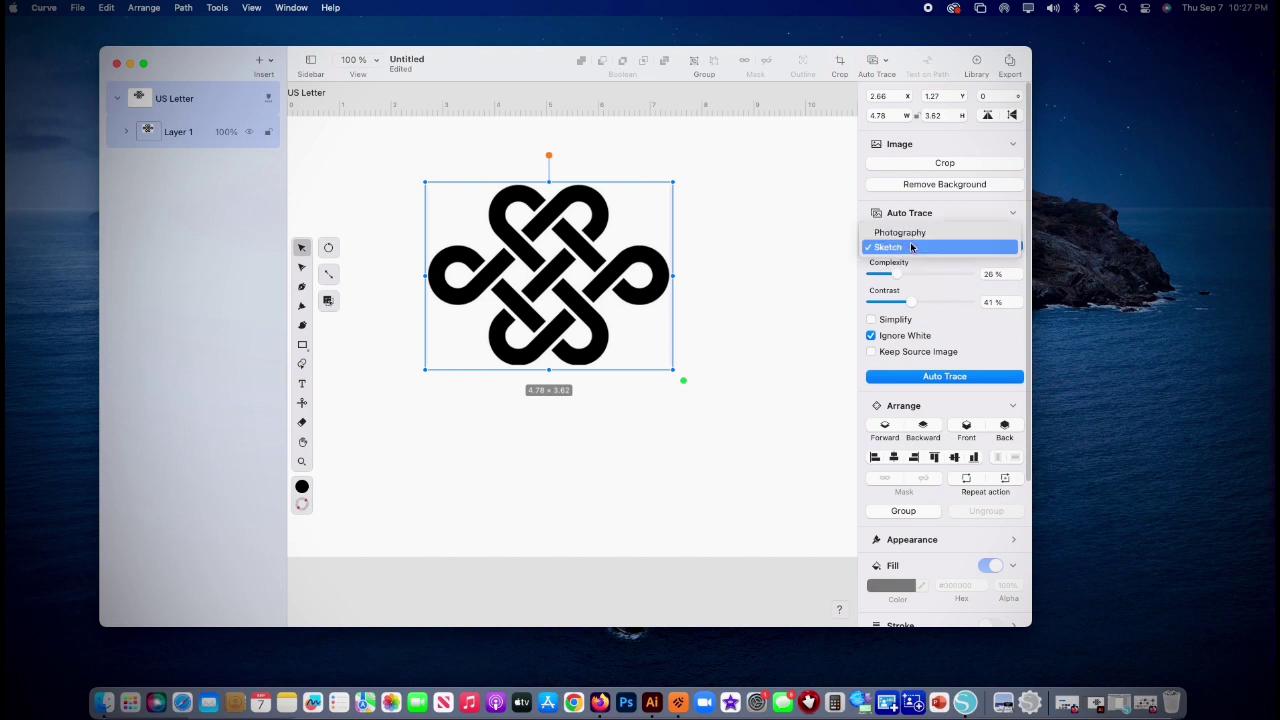
left_click(912, 233)
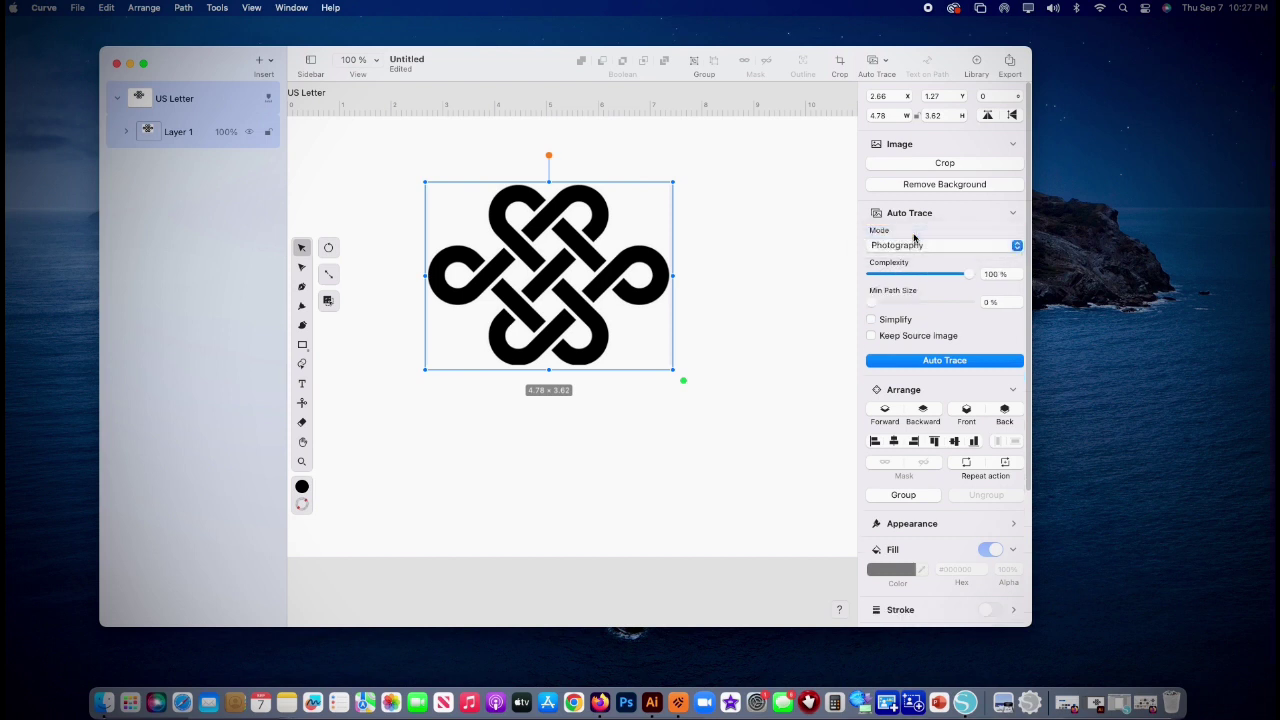
left_click(911, 360)
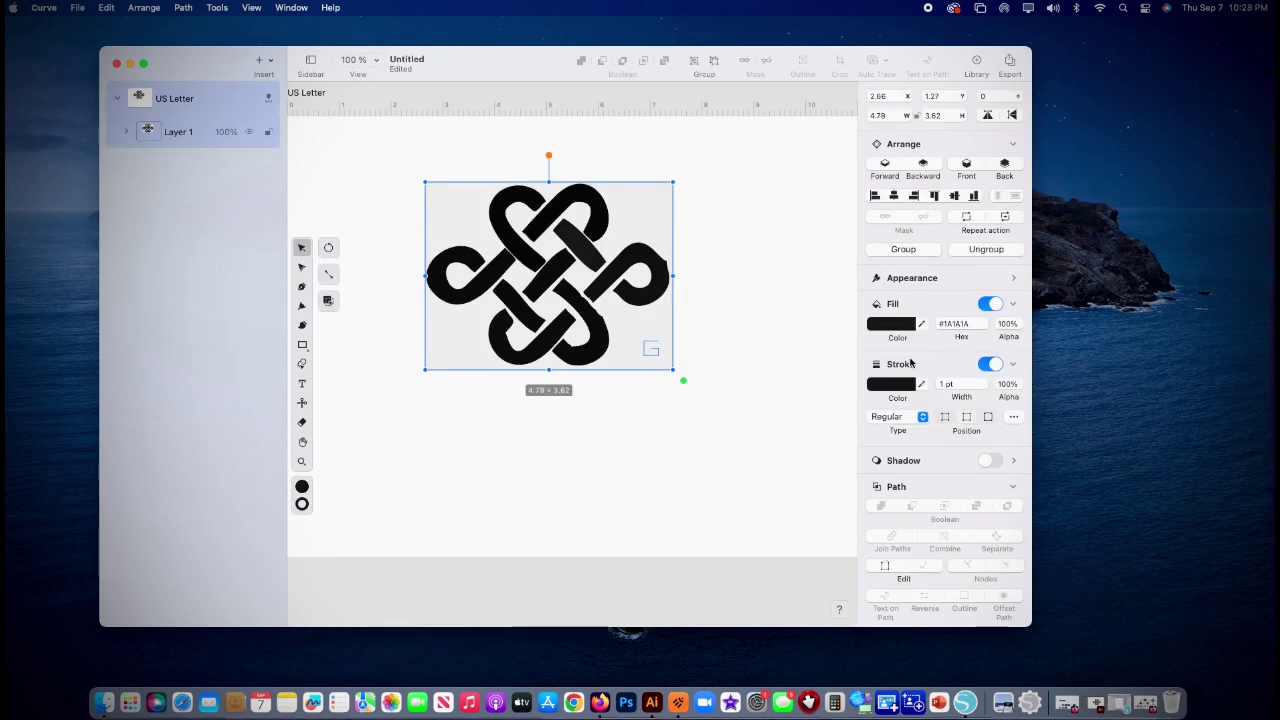
key("cmd+z")
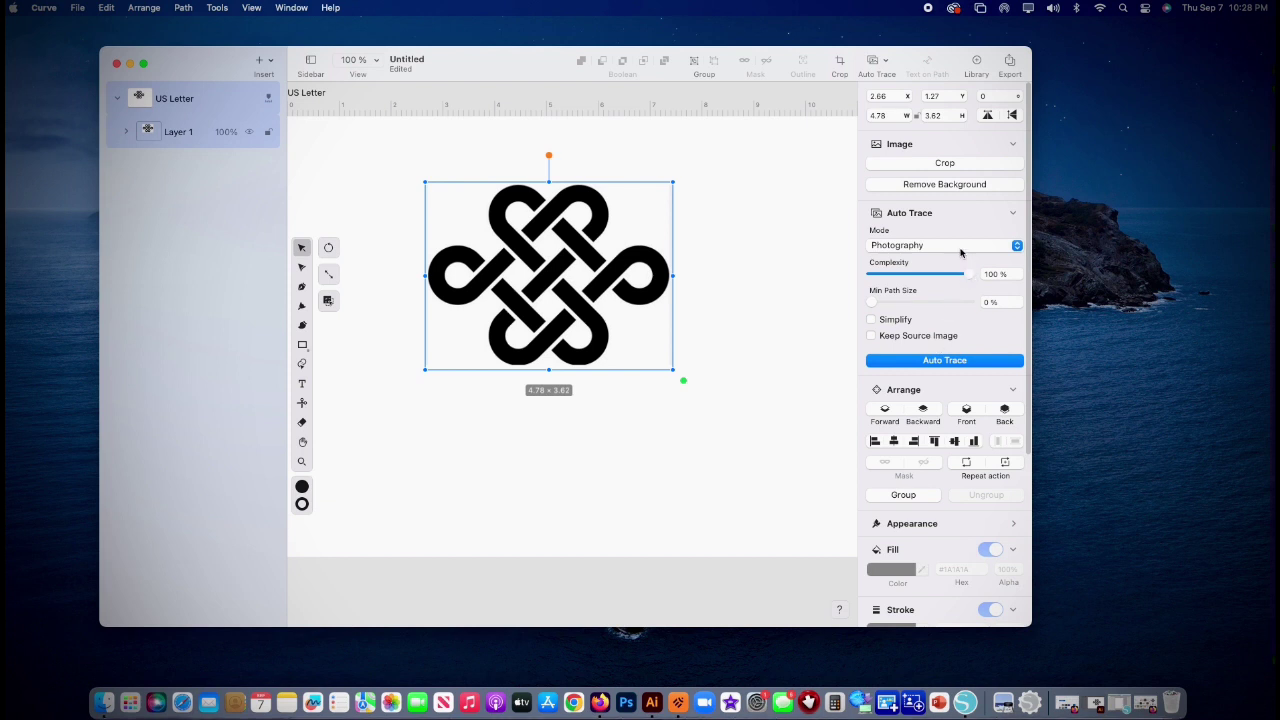
- Switch back to Sketch mode, raise complexity to about 51%, trace, and undo
left_click(961, 248)
left_click(965, 262)
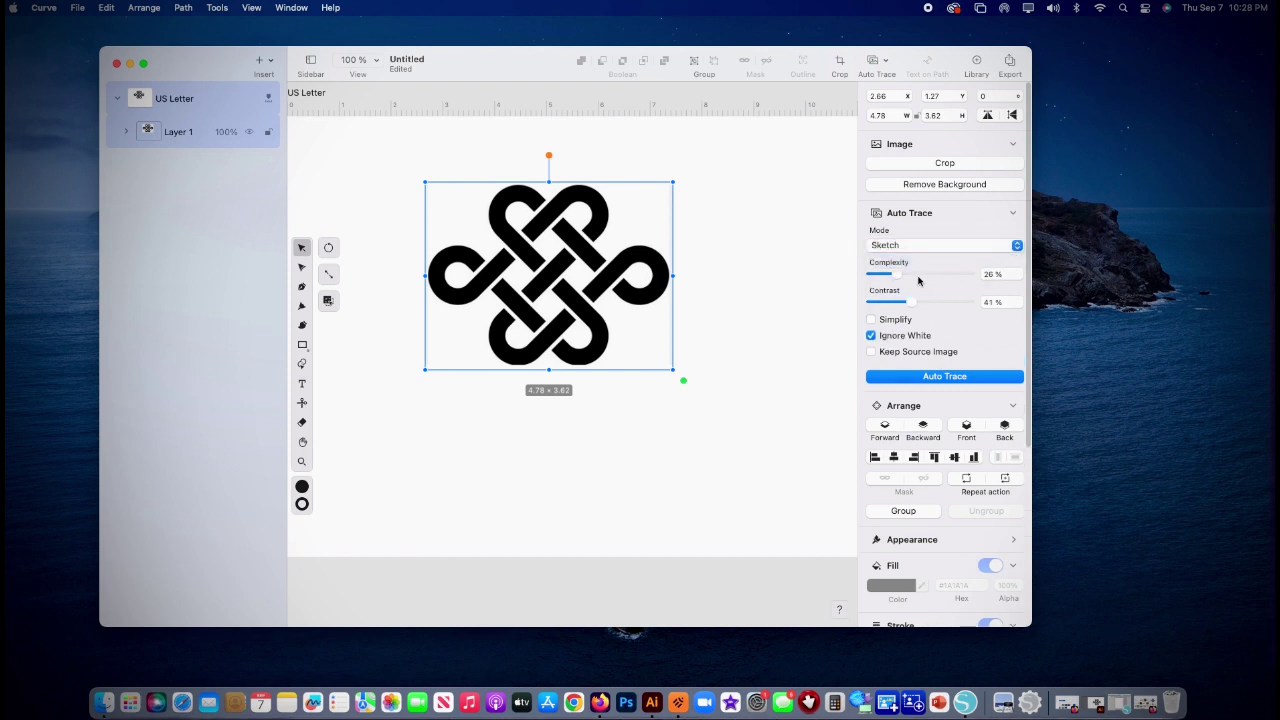
left_click_drag(898, 275, 926, 277)
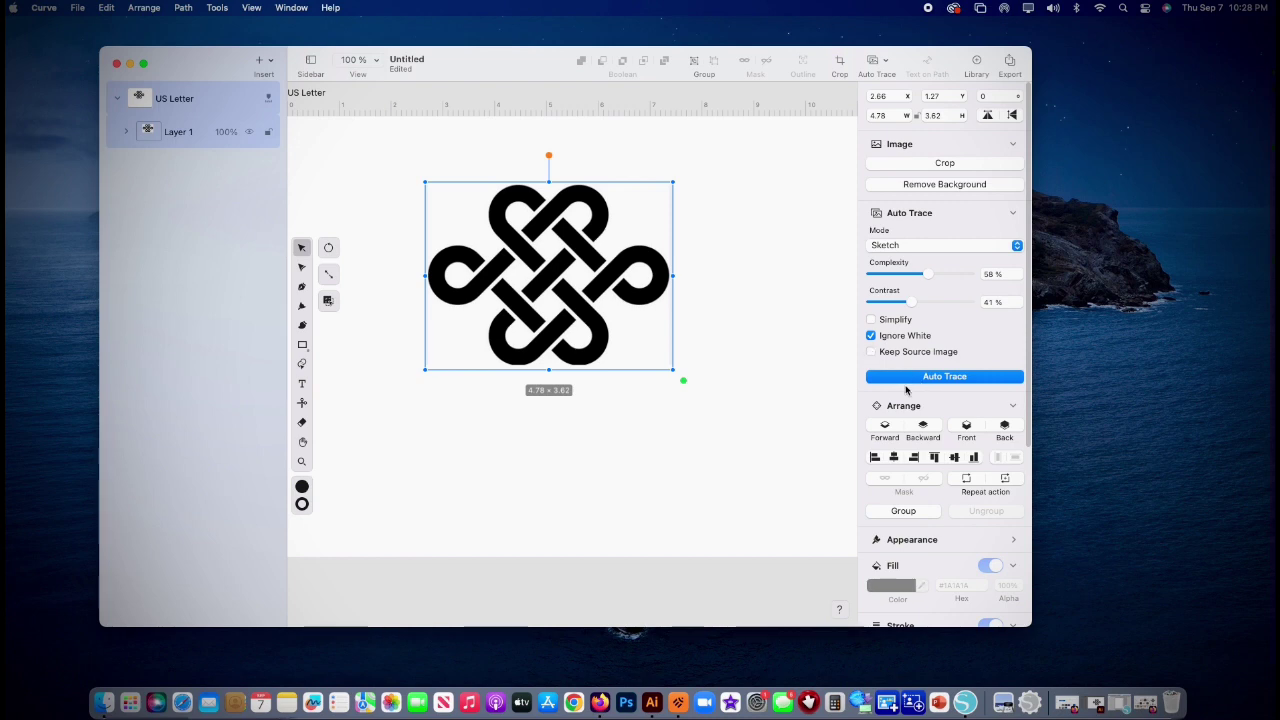
left_click(912, 378)
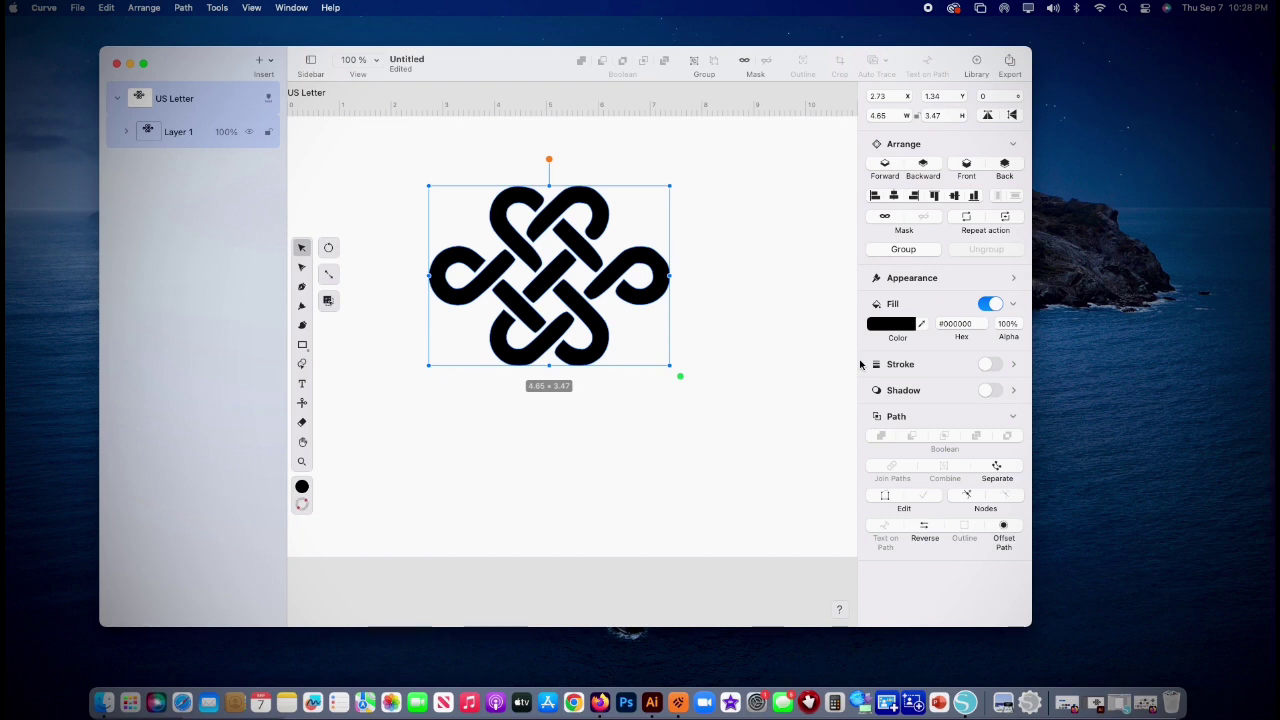
key("super+z")
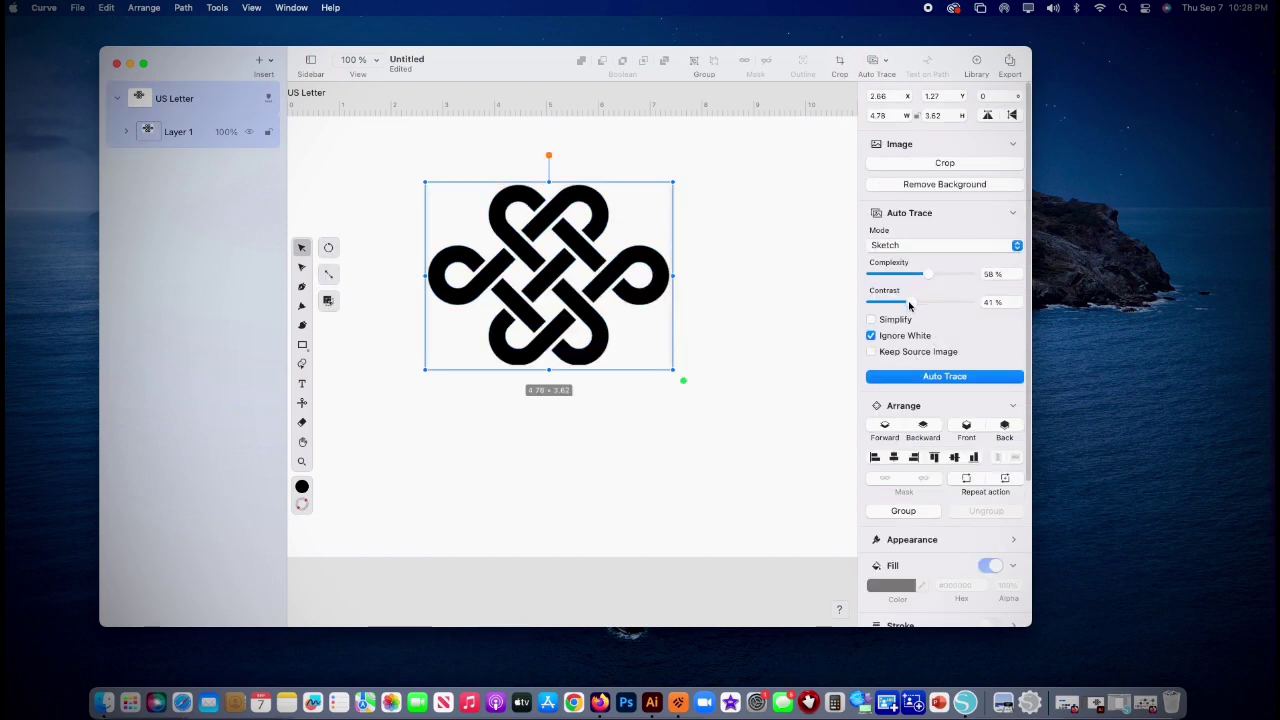
- Tune the trace contrast and re-trace the knot into black vector paths at 10% contrast
left_click_drag(909, 304, 880, 307)
left_click(918, 377)
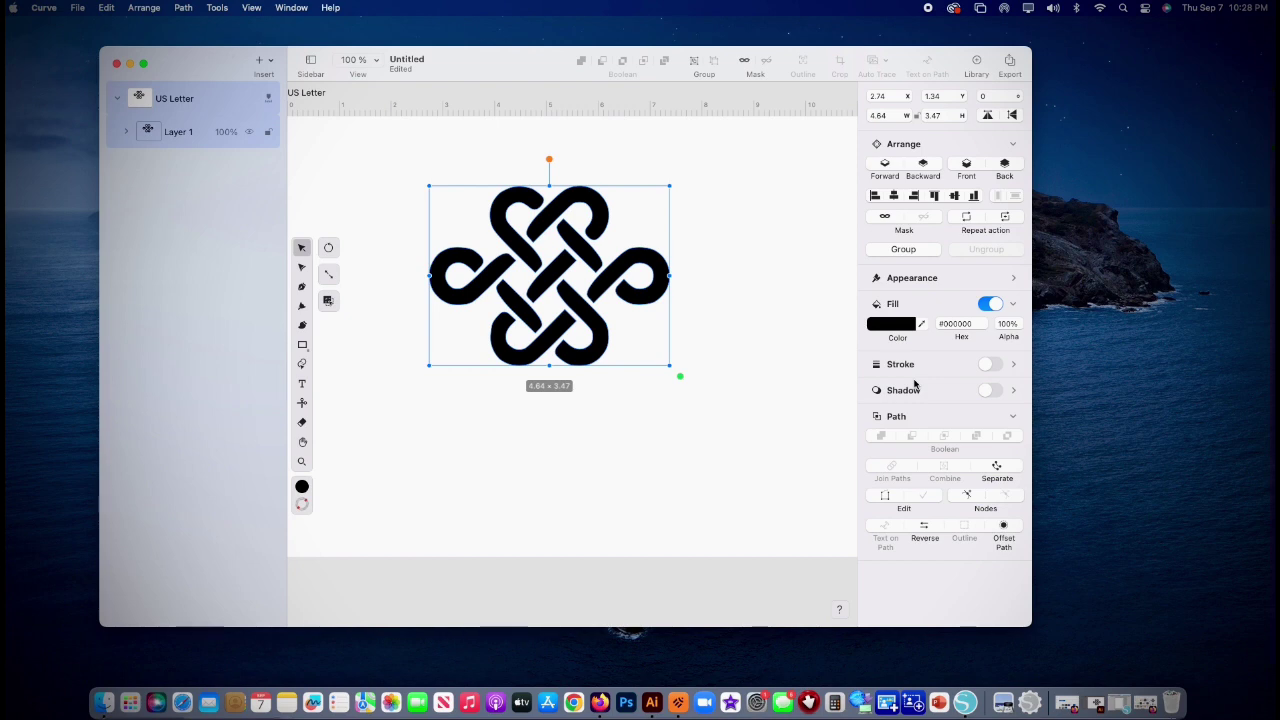
key("super+z")
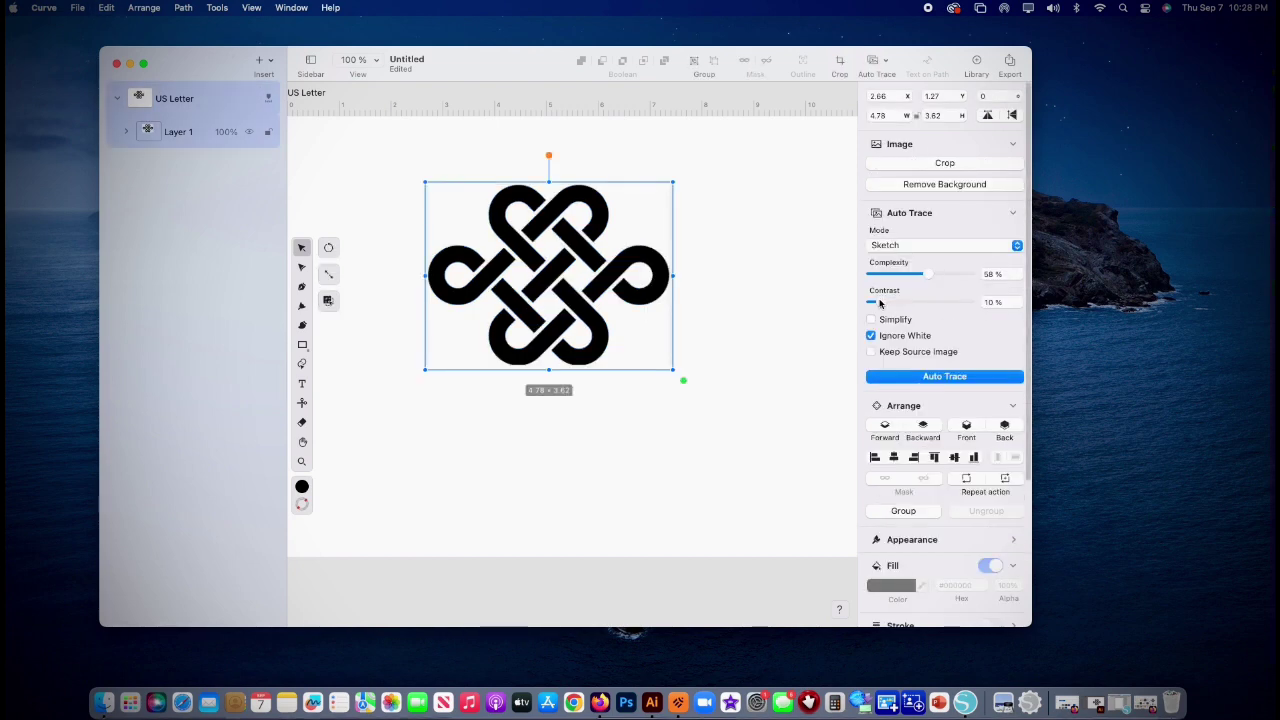
left_click_drag(880, 303, 944, 305)
left_click(934, 388)
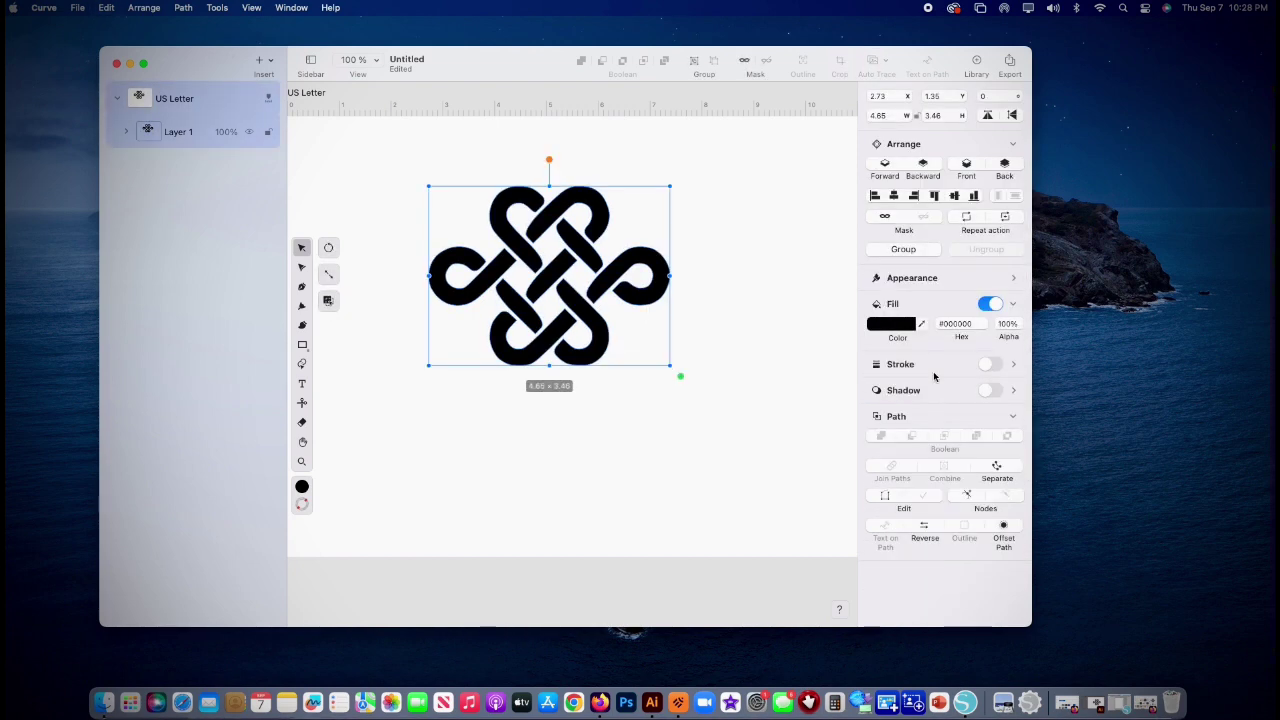
- Select and deselect the traced knot to confirm it is a single shape
left_click(743, 337)
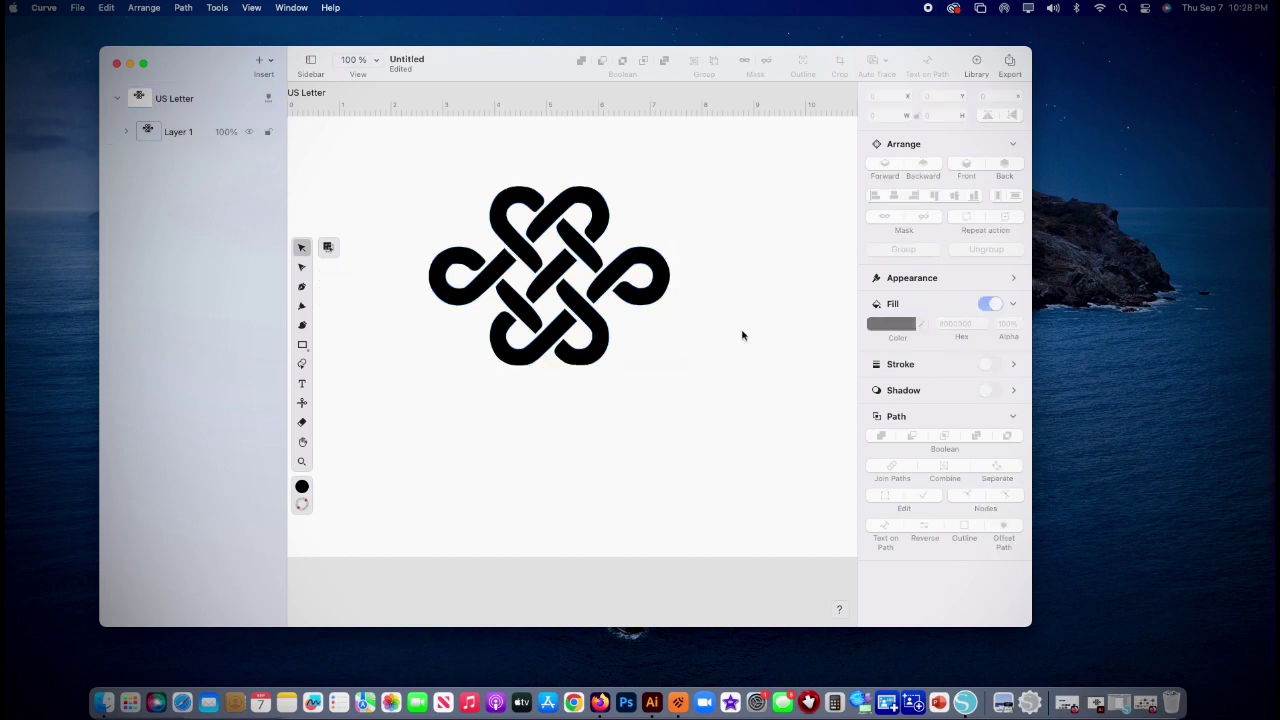
left_click(604, 232)
left_click(753, 234)
left_click(606, 210)
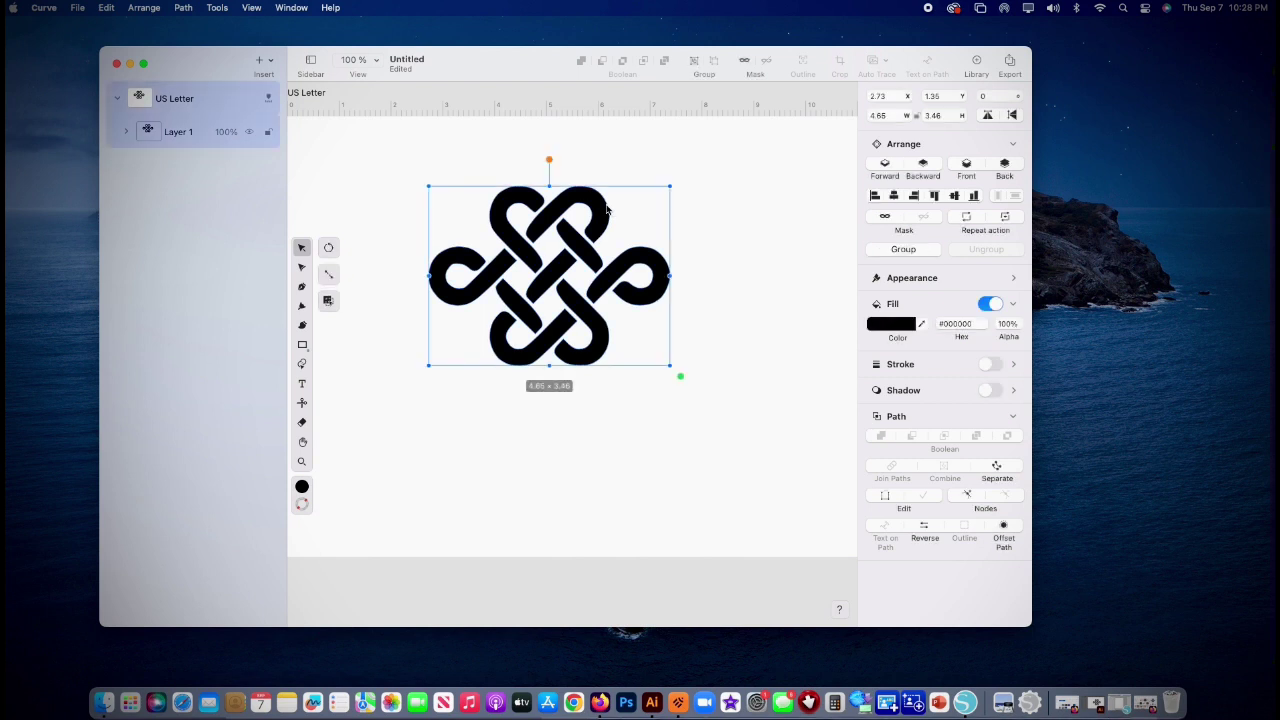
left_click(728, 250)
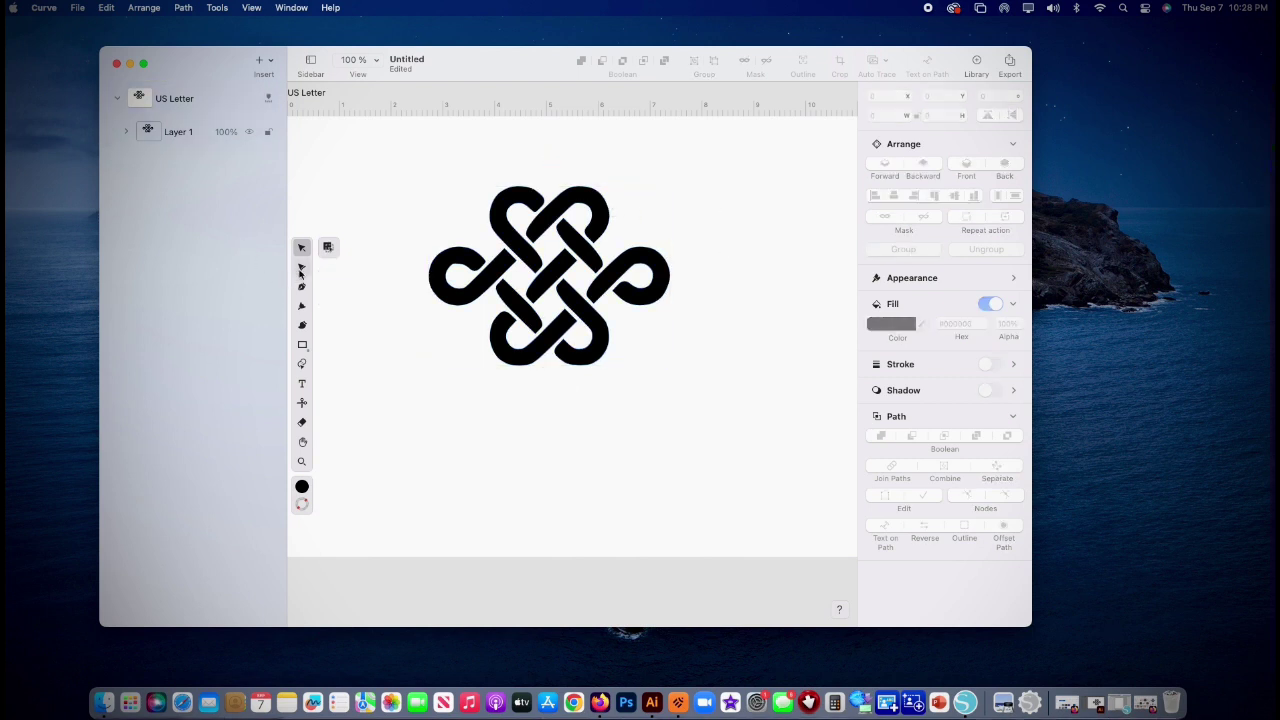
- Inspect the knot's path nodes with Direct Selection, undoing a test node move
left_click(302, 267)
left_click(494, 209)
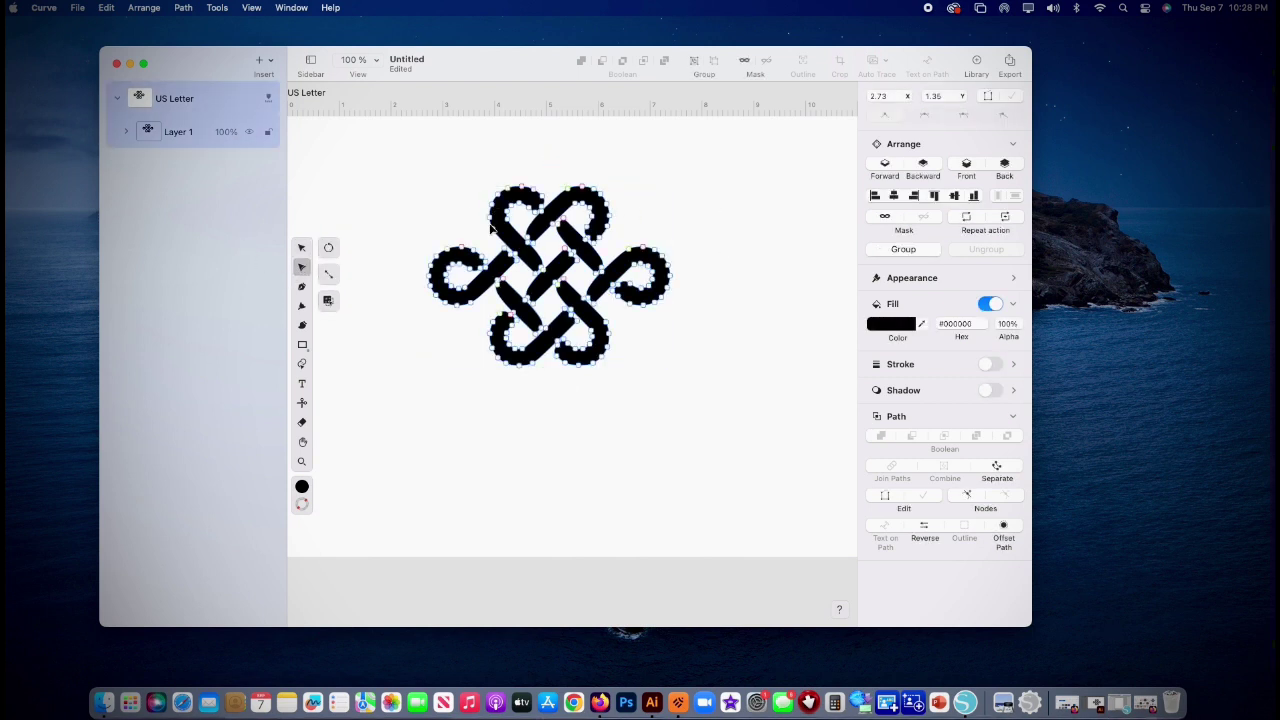
mouse_move(494, 230)
left_mouse_down()
mouse_move(443, 232)
mouse_move(492, 230)
mouse_move(472, 232)
left_mouse_up()
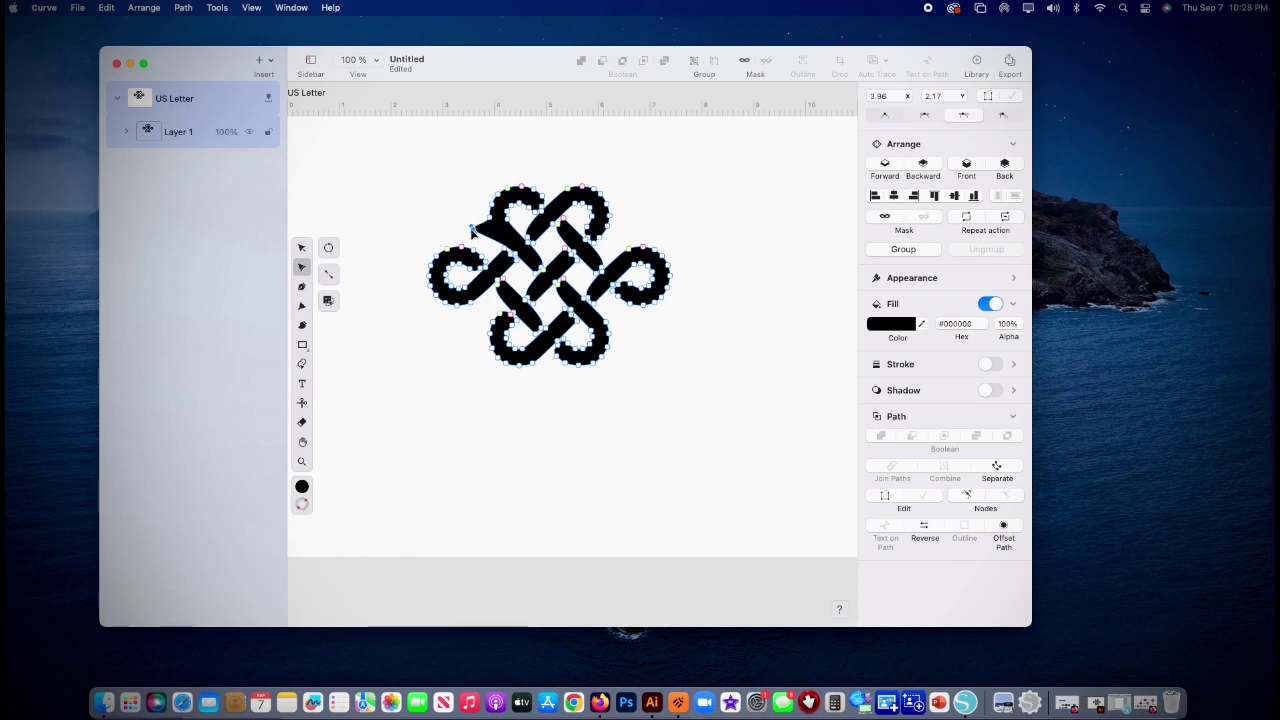
key("super+z")
left_click(461, 210)
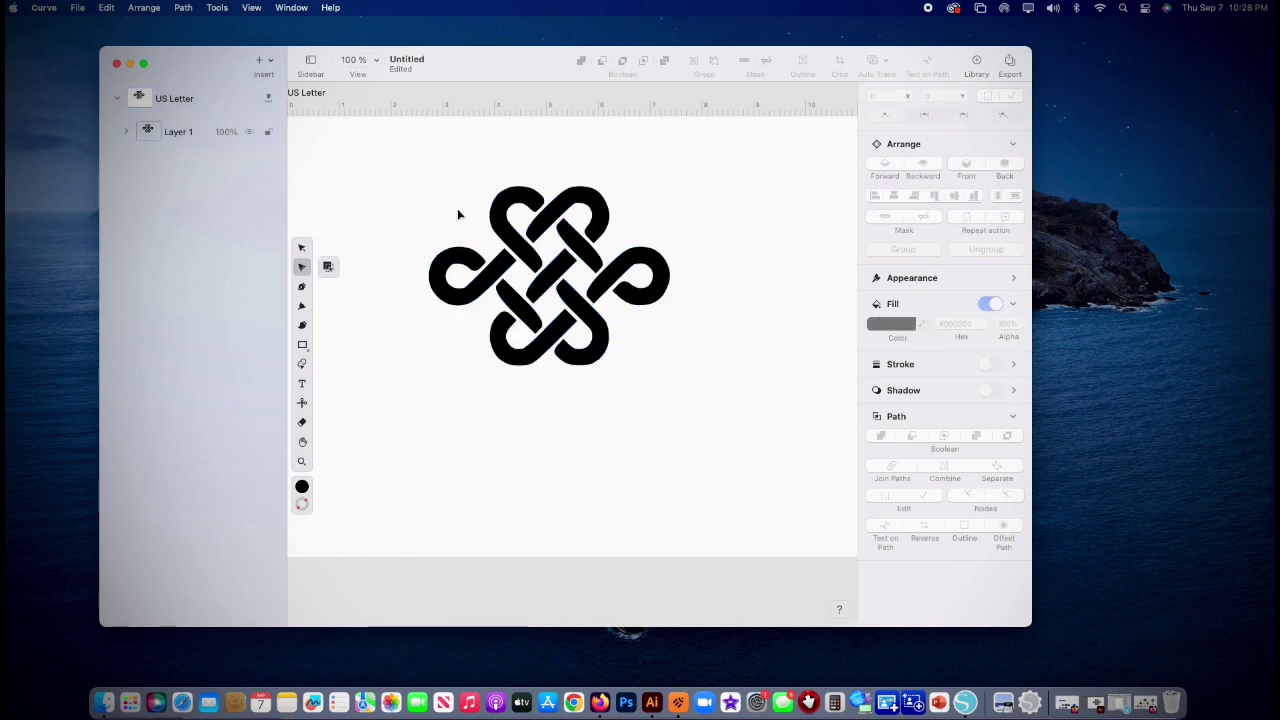
left_click(77, 7)
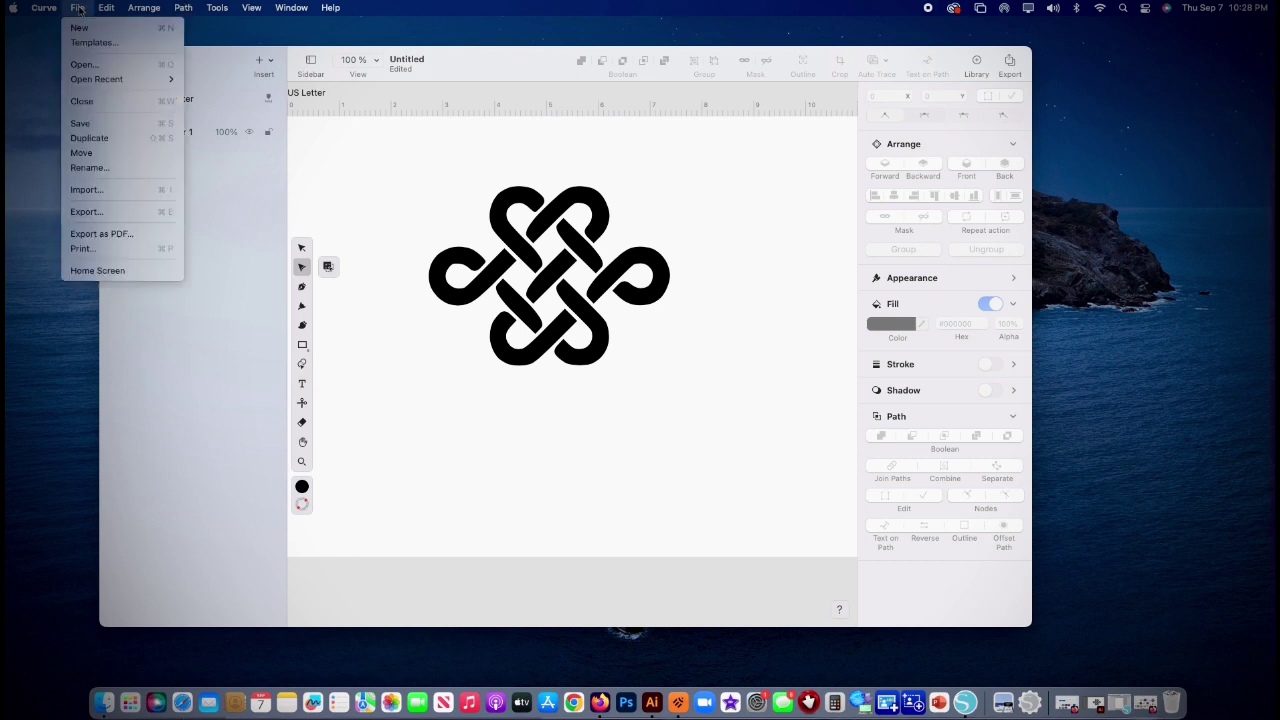
- Export the knot as 'Celtic knot.svg' to the Desktop and minimise the Curve window
left_click(104, 212)
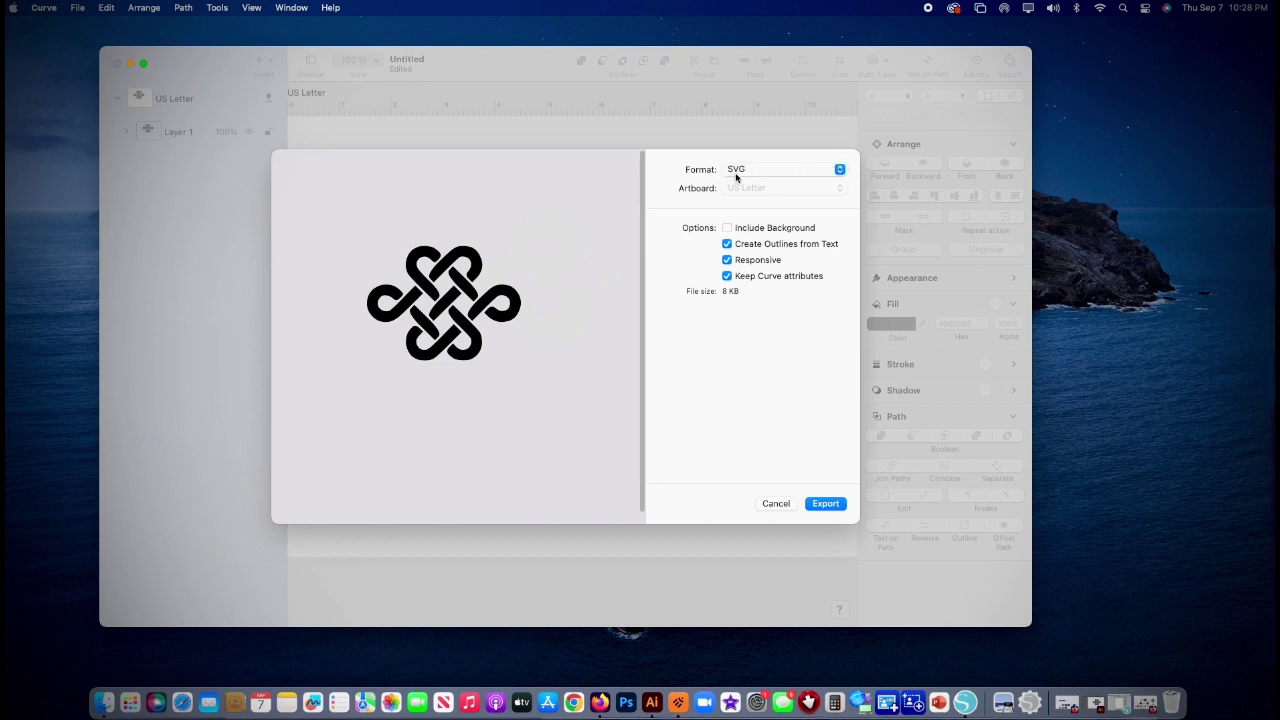
left_click(825, 505)
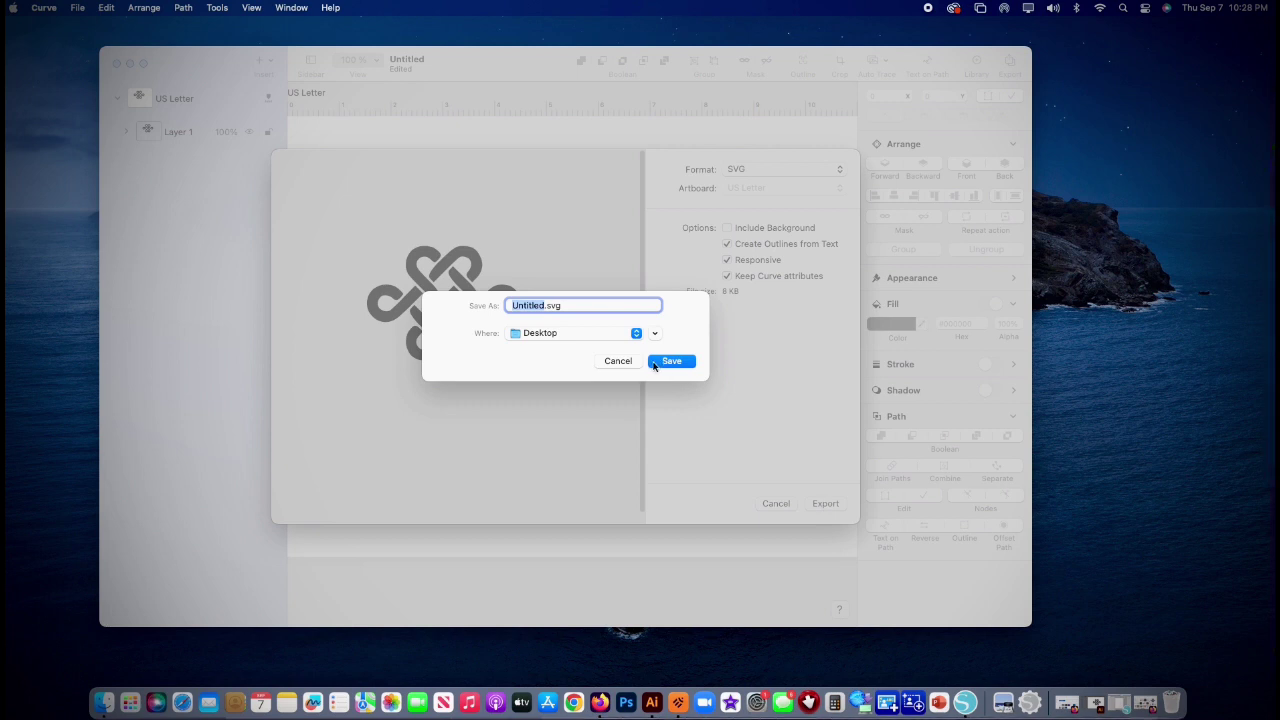
type("Celtic knot")
left_click(670, 362)
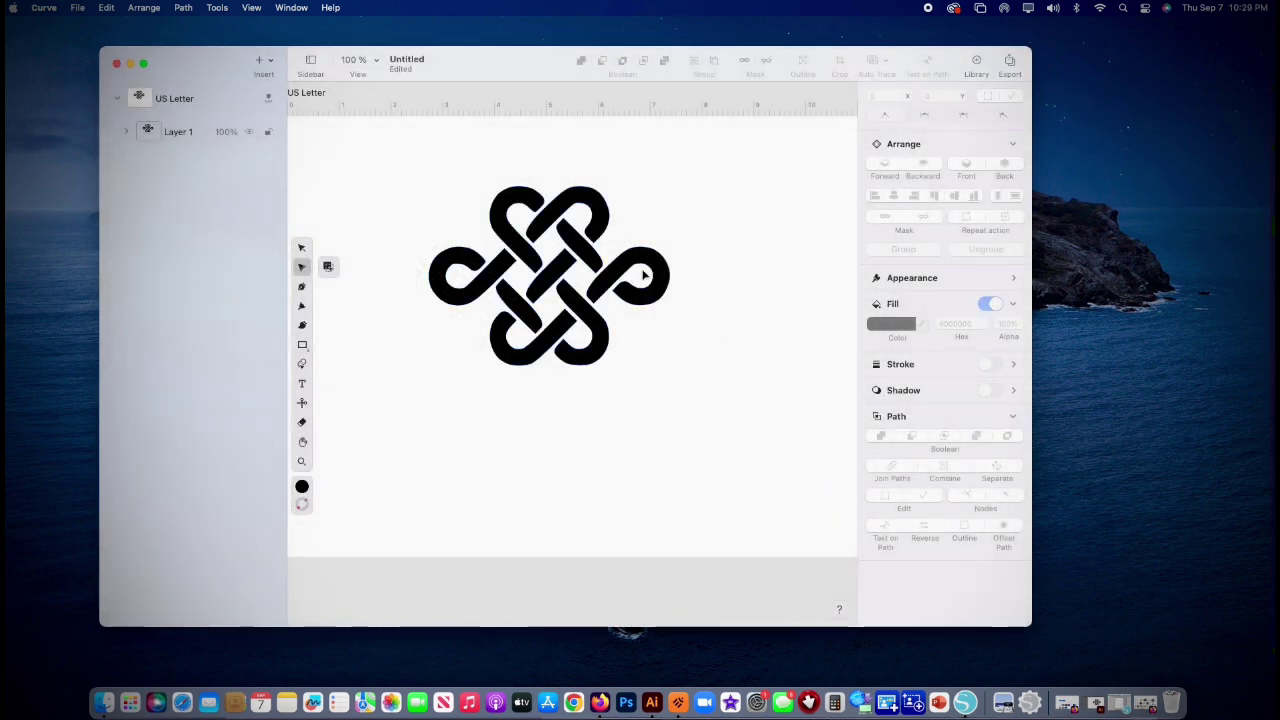
left_click(130, 63)
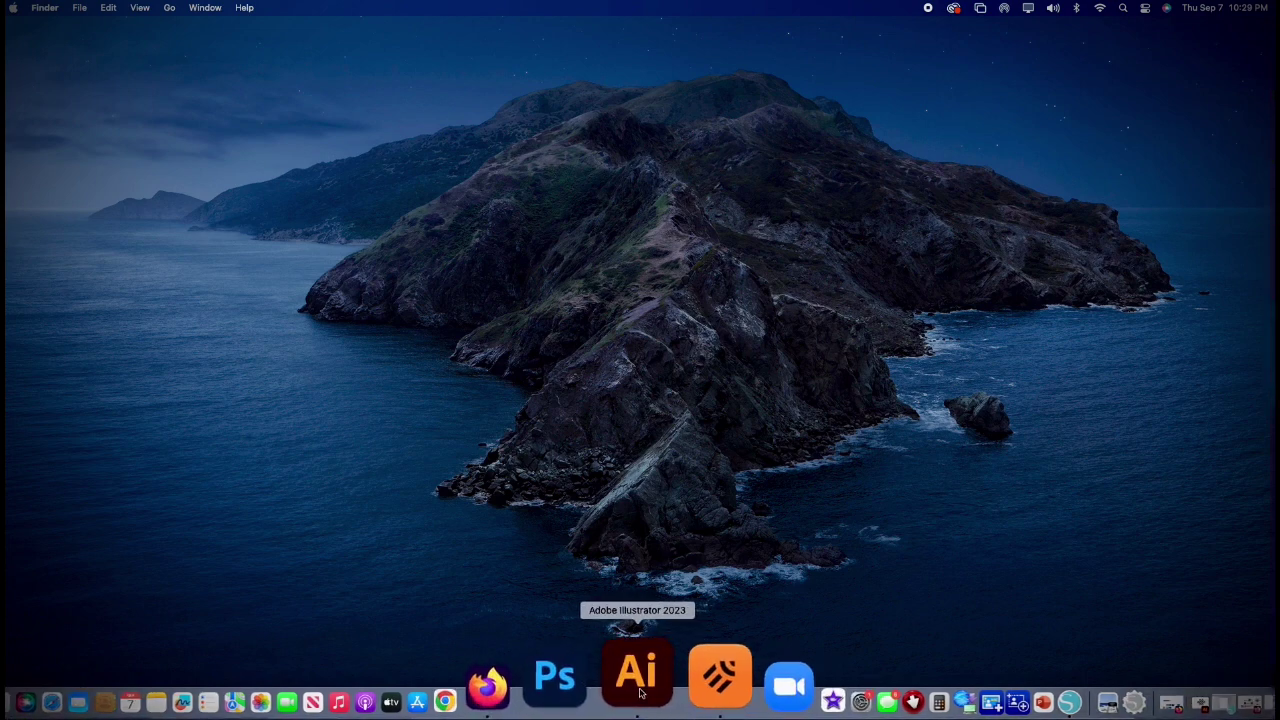
- Bring Illustrator forward and open Celtic knot.svg from the Desktop as a new document
left_click(641, 692)
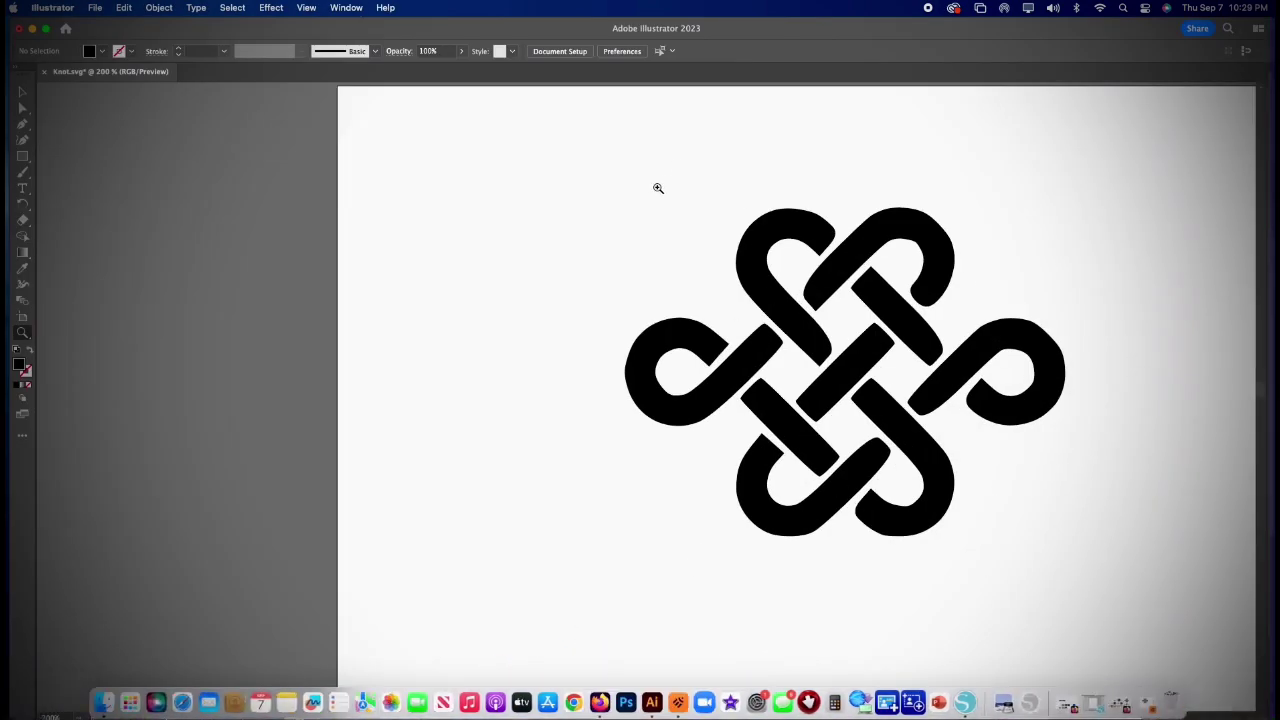
left_click(22, 92)
left_click_drag(586, 196, 1066, 591)
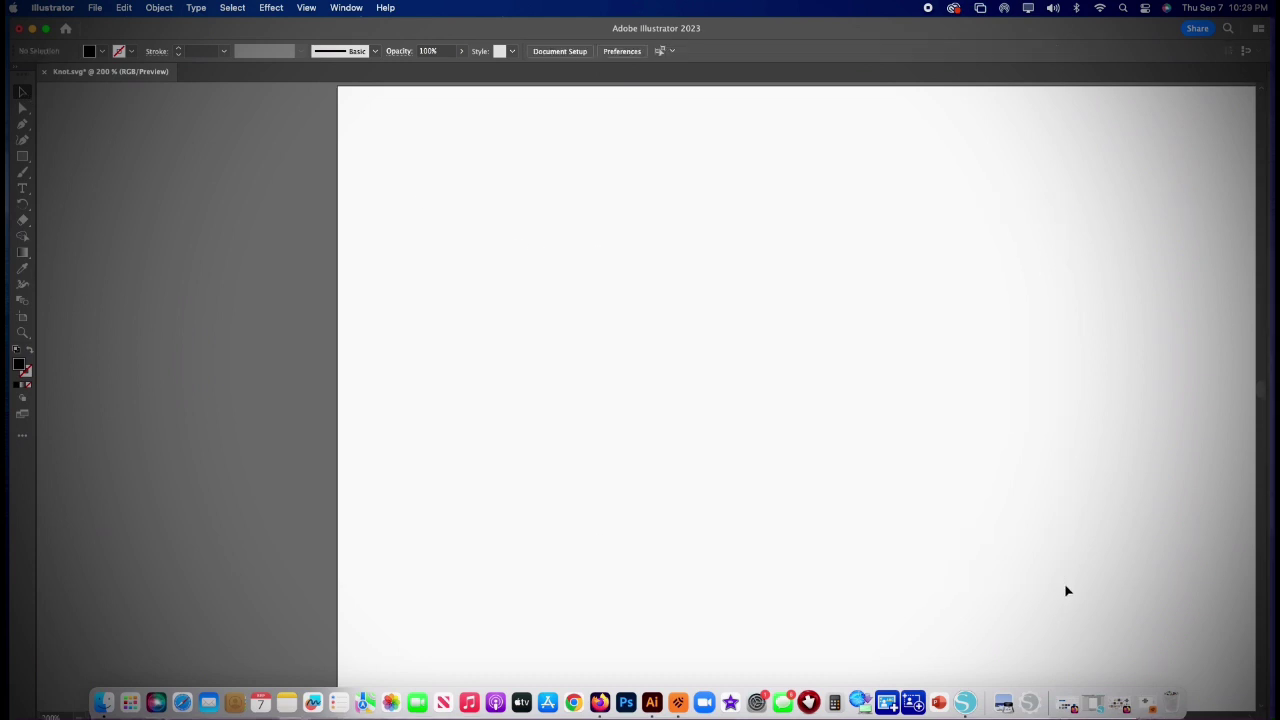
left_click(96, 7)
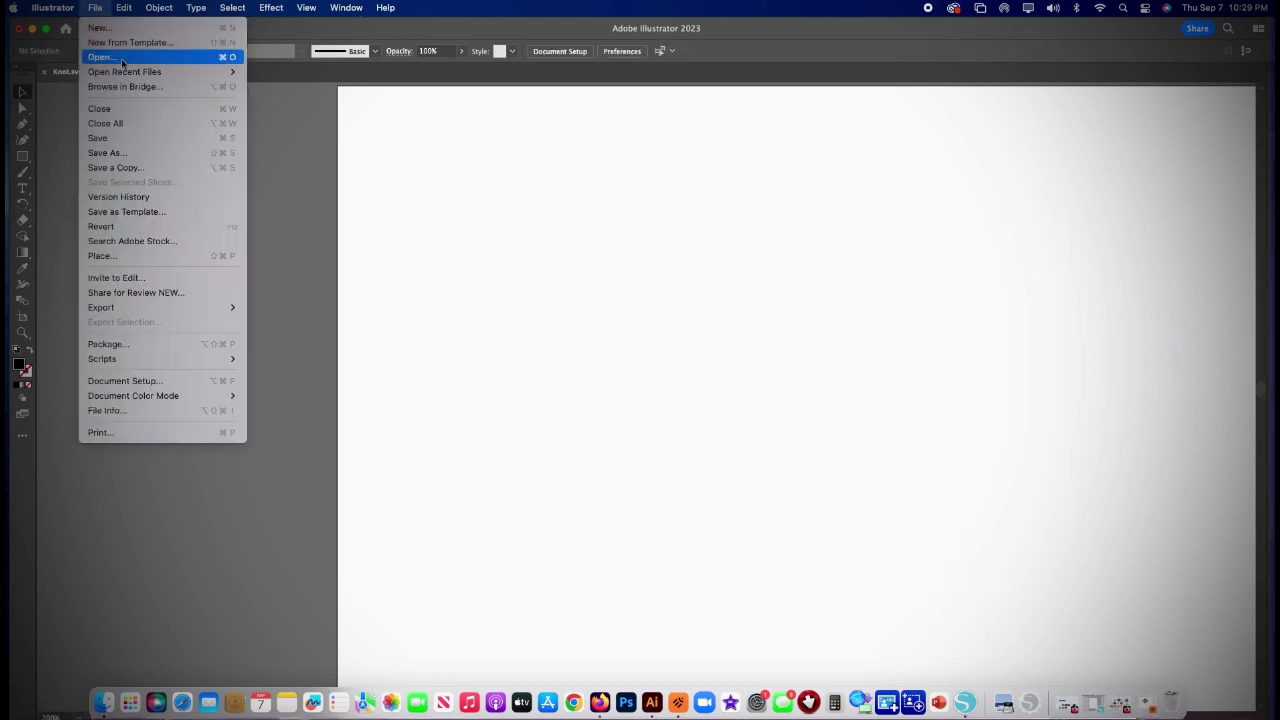
left_click(117, 56)
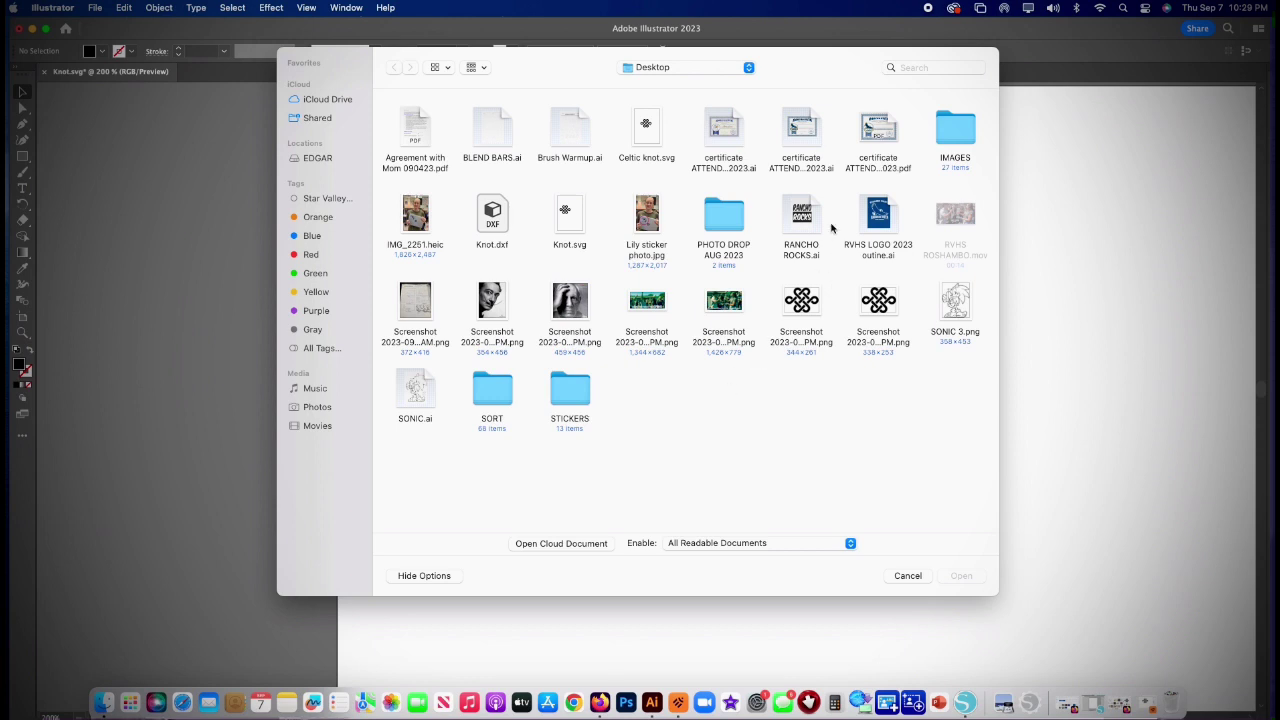
left_click(646, 126)
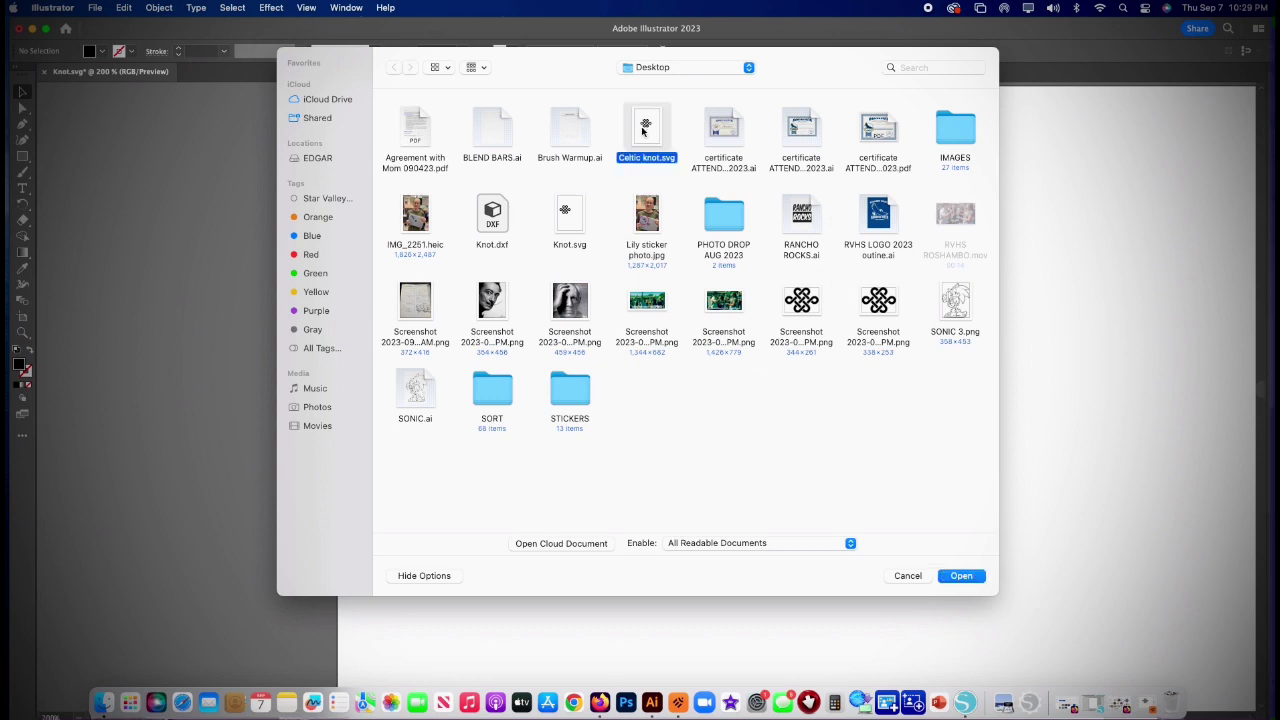
left_click(966, 575)
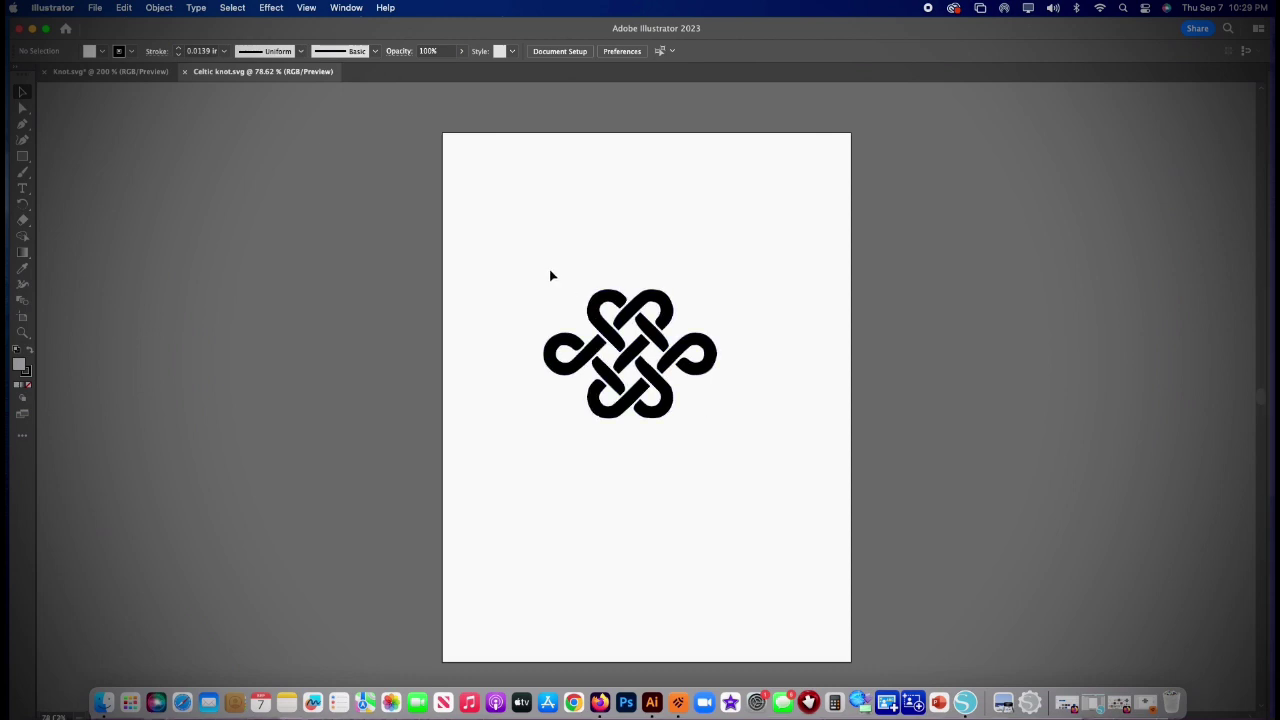
left_click_drag(551, 274, 746, 461)
left_click(746, 458)
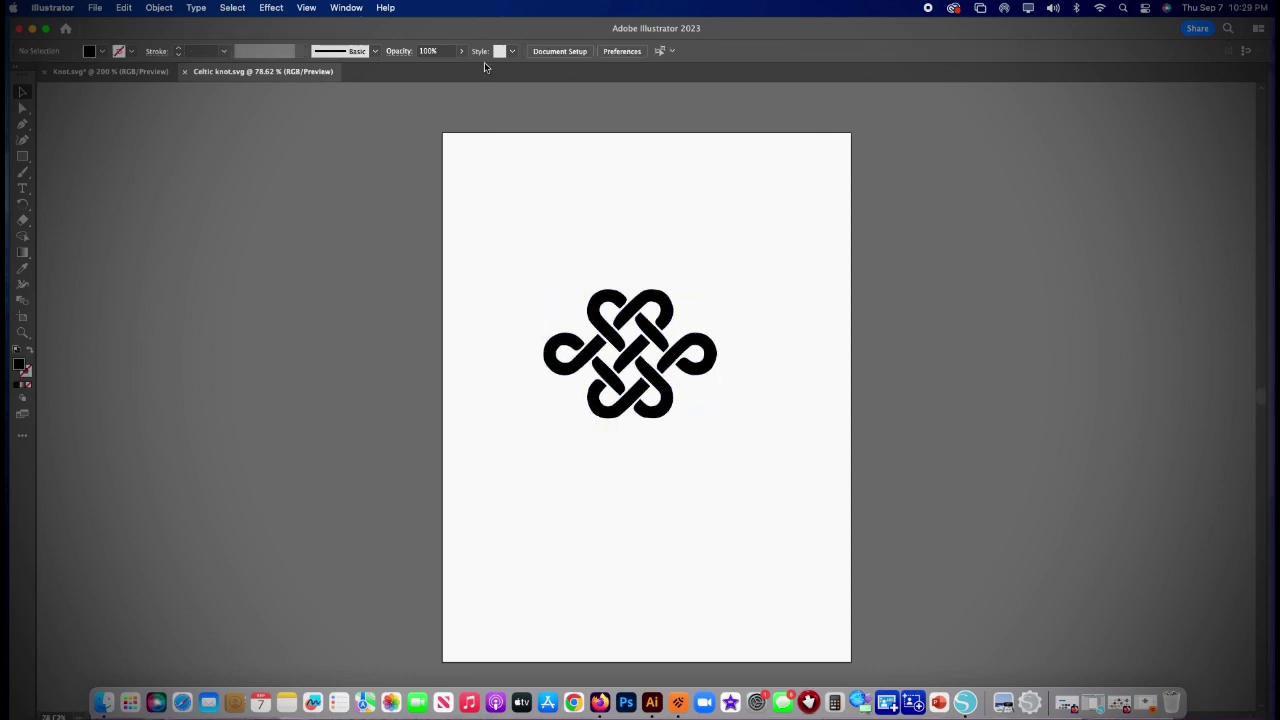
left_click(307, 7)
left_click(330, 31)
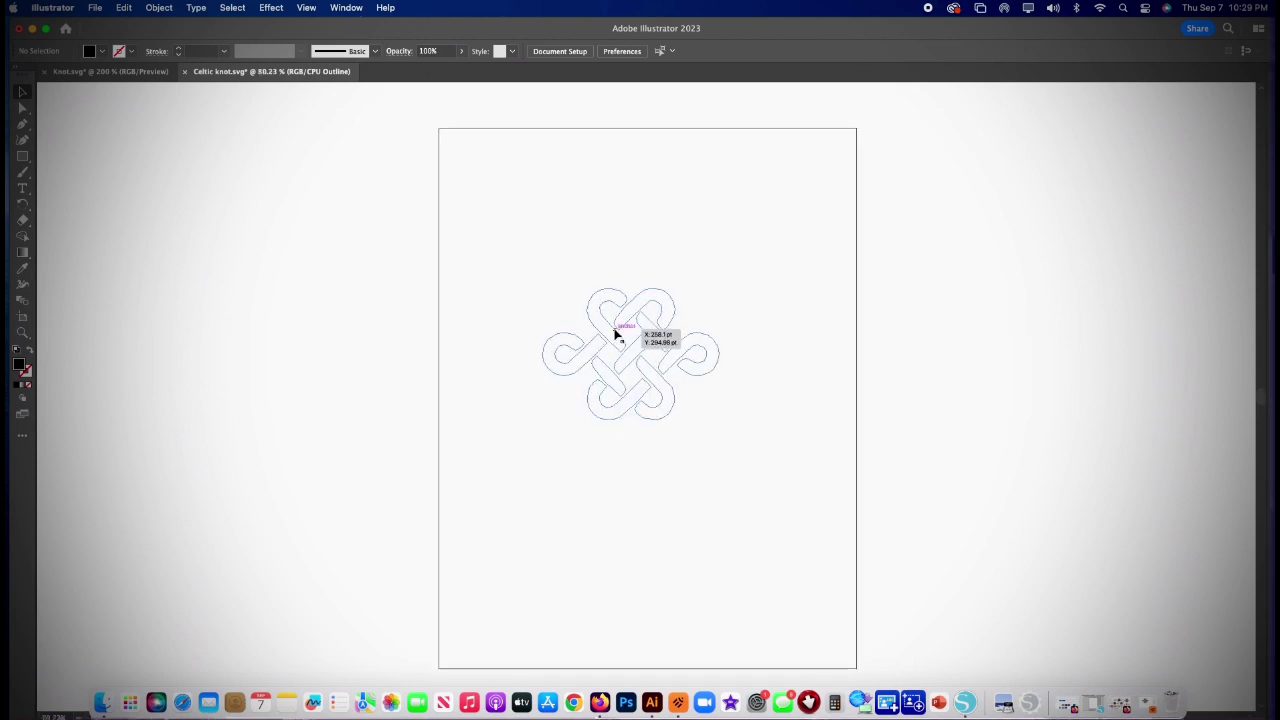
scroll(617, 336, "up", 3)
scroll(618, 334, "up", 1)
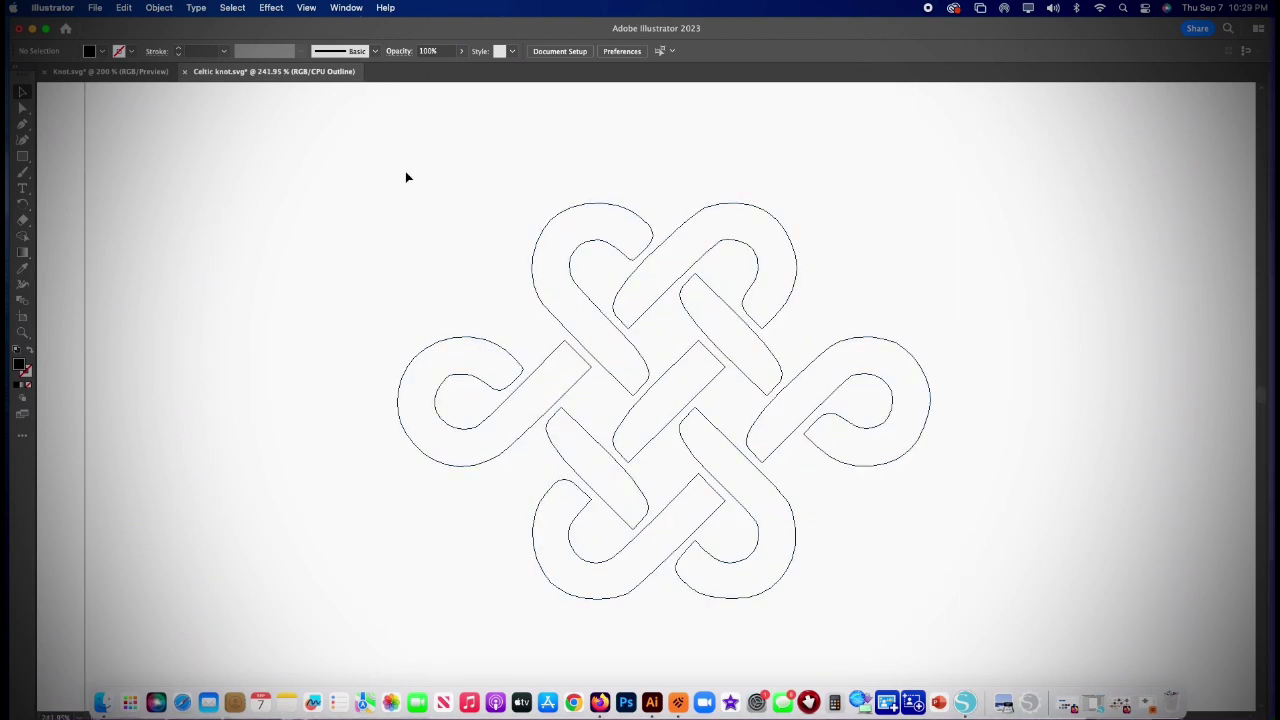
left_click(306, 7)
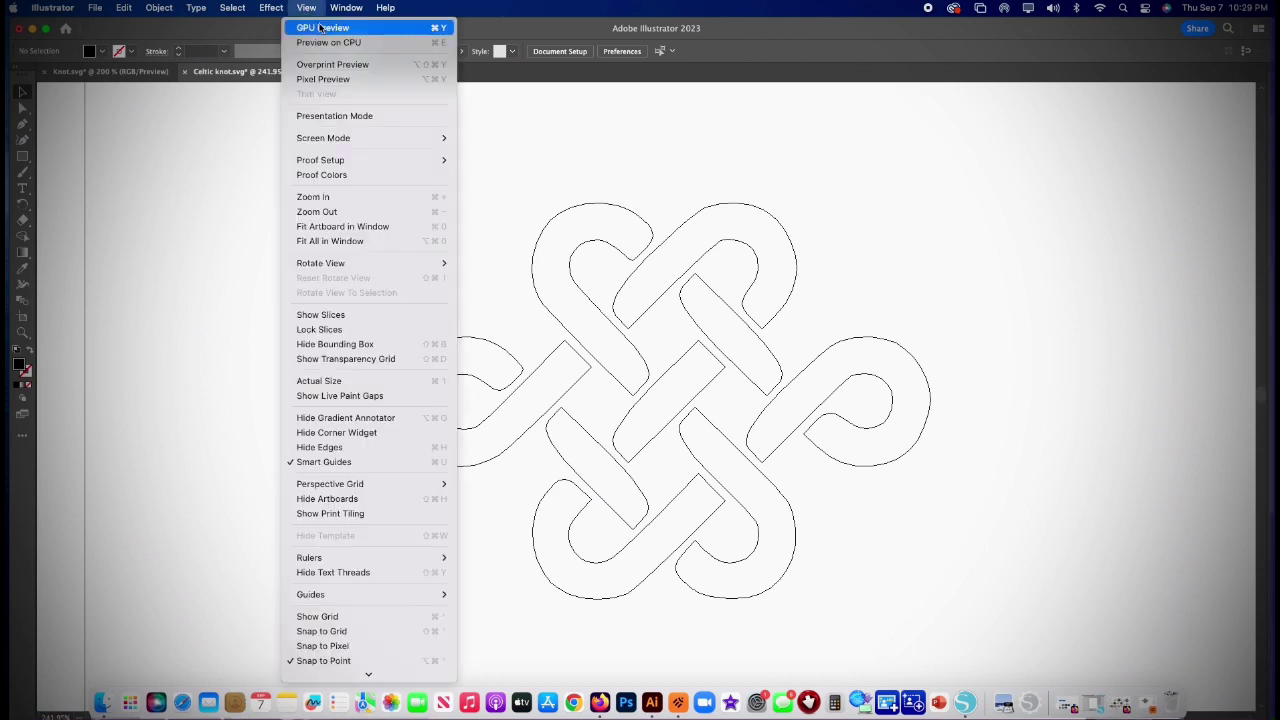
left_click(330, 28)
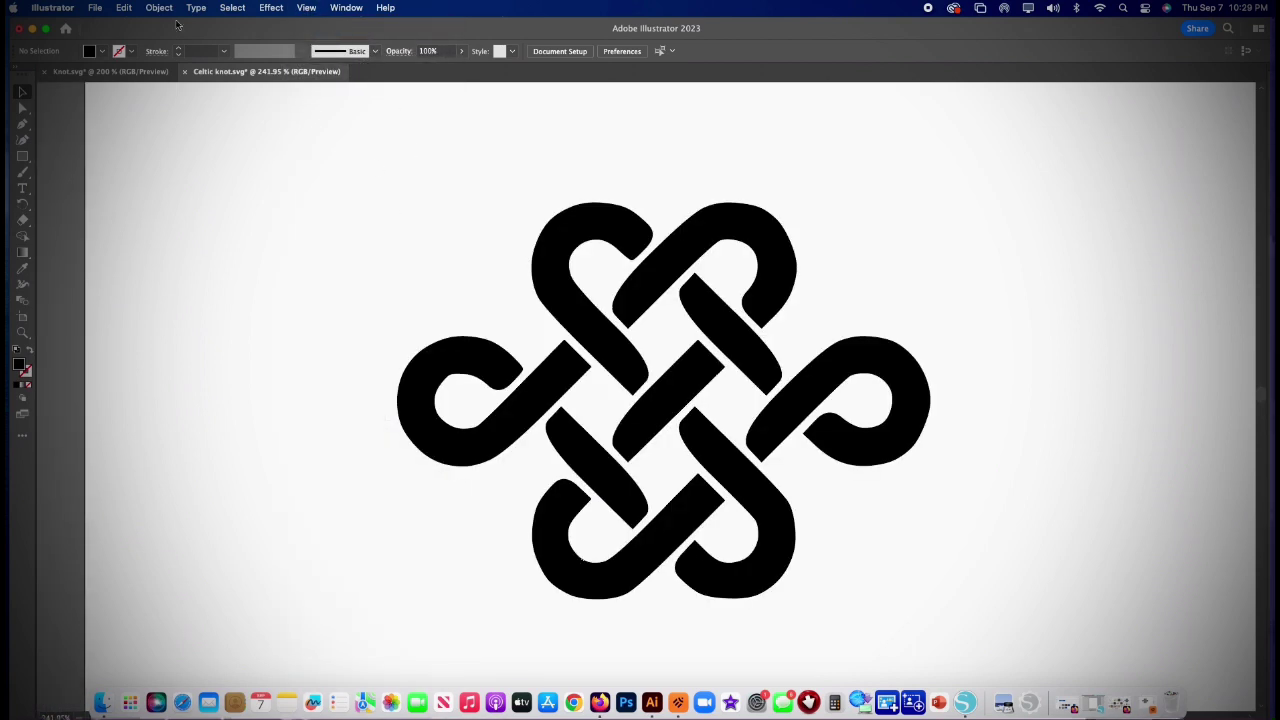
- Export the knot as Celtic knot.dxf in Autodesk RealDWG format, accepting default DXF options
left_click(95, 8)
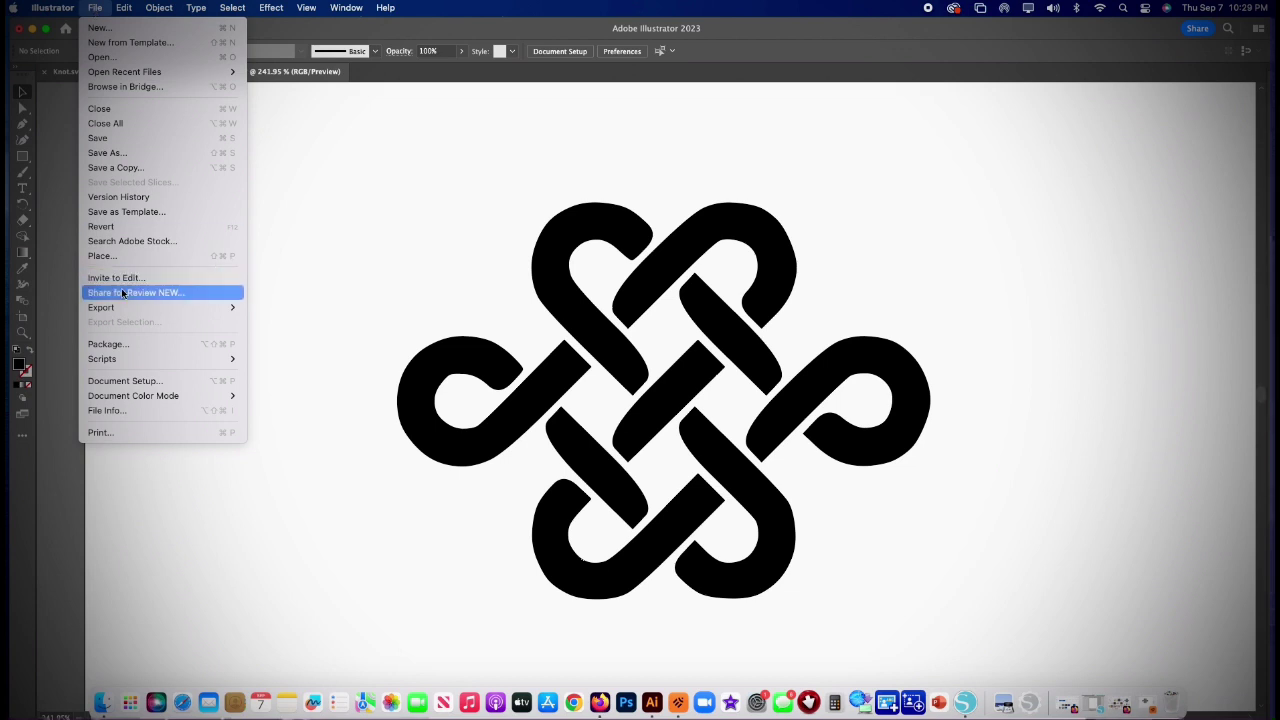
mouse_move(133, 309)
left_click(286, 322)
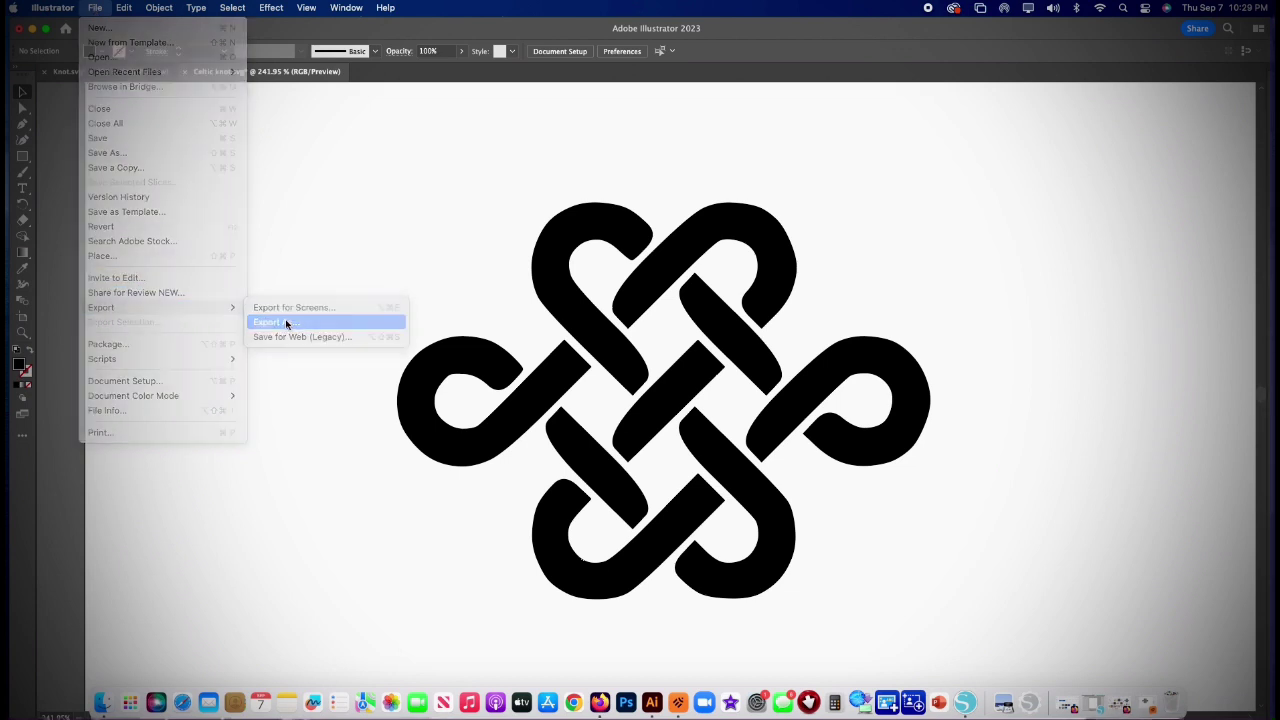
left_click(624, 251)
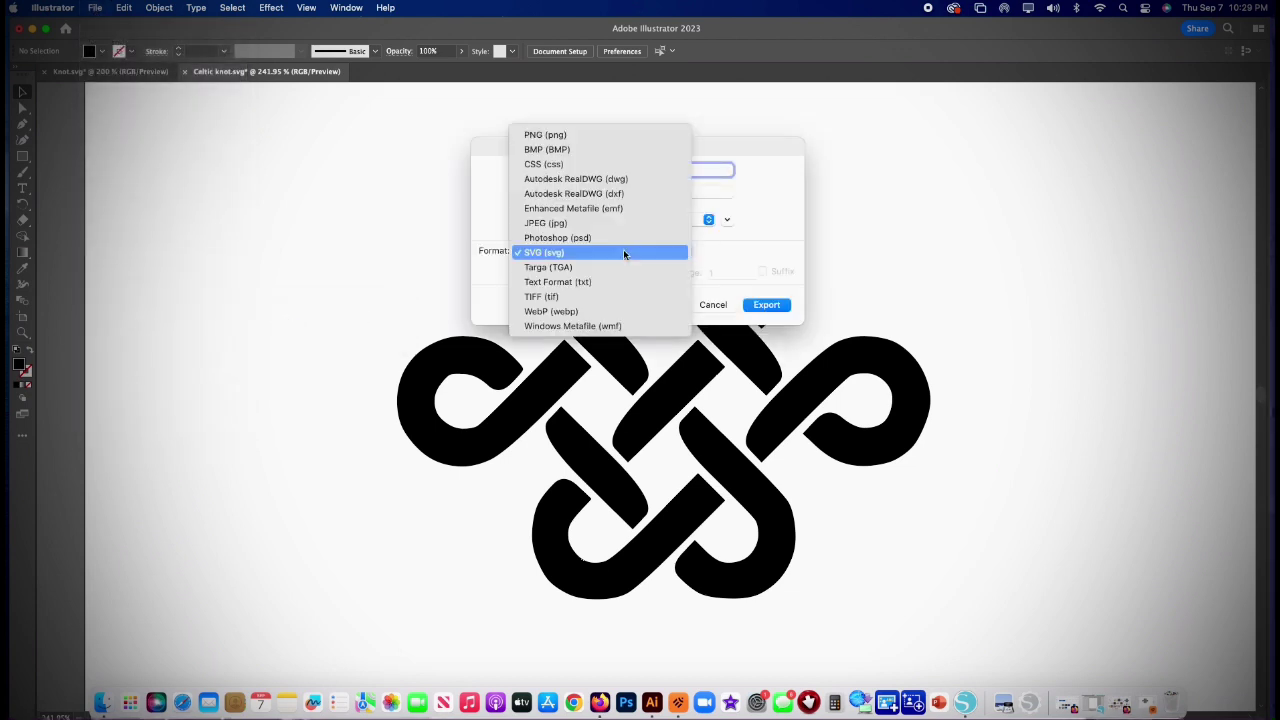
left_click(627, 194)
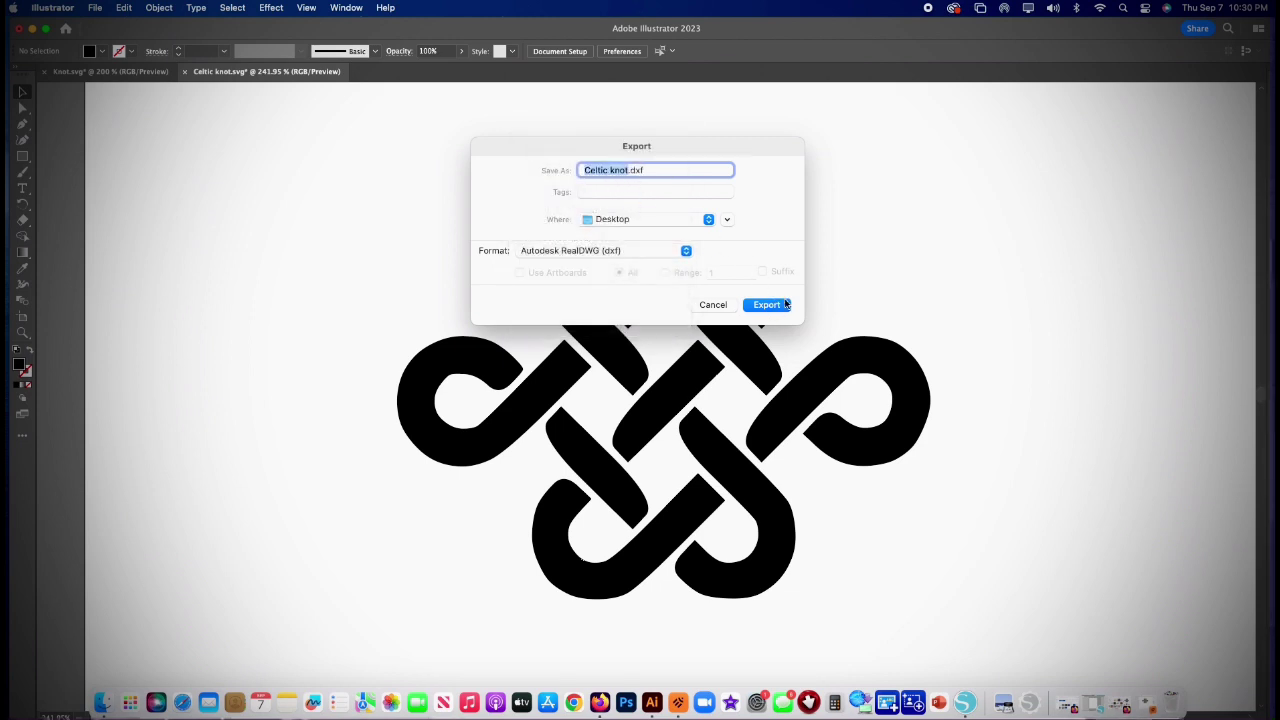
left_click(769, 309)
left_click(766, 582)
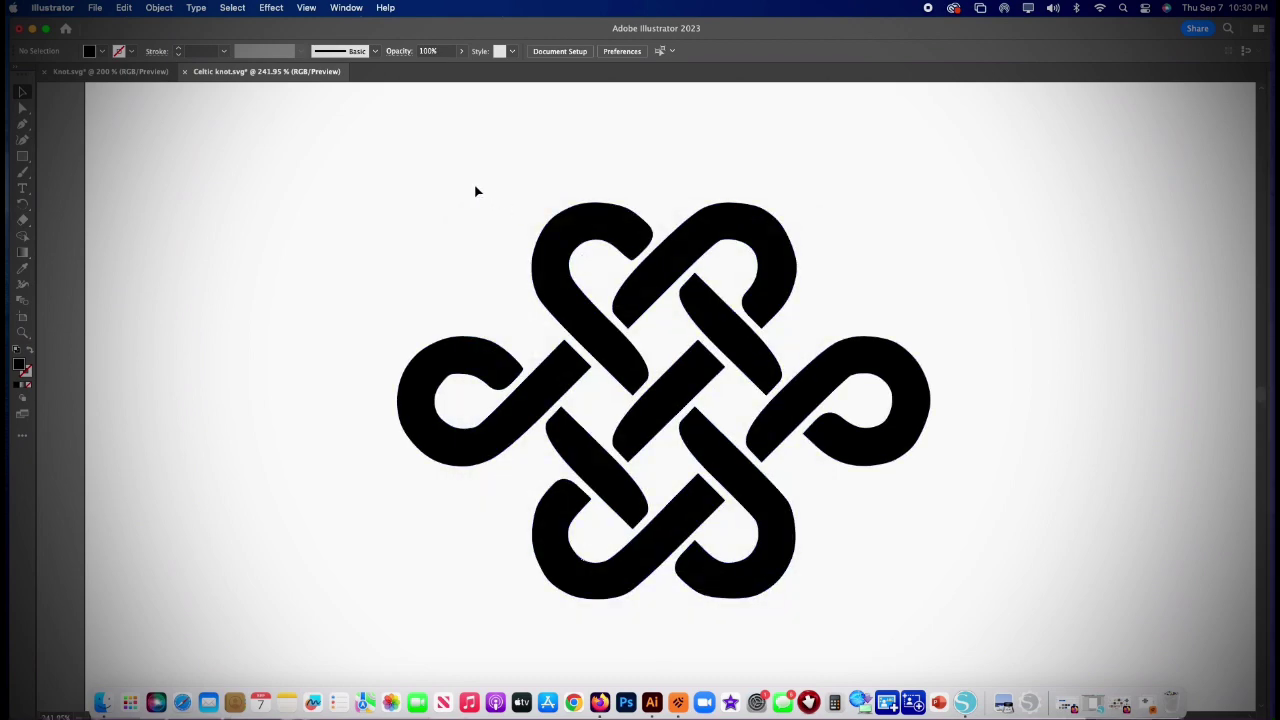
- Minimize Illustrator and launch Silhouette Studio, which shows a blank Untitled-1 page on the cutting mat
left_click(32, 29)
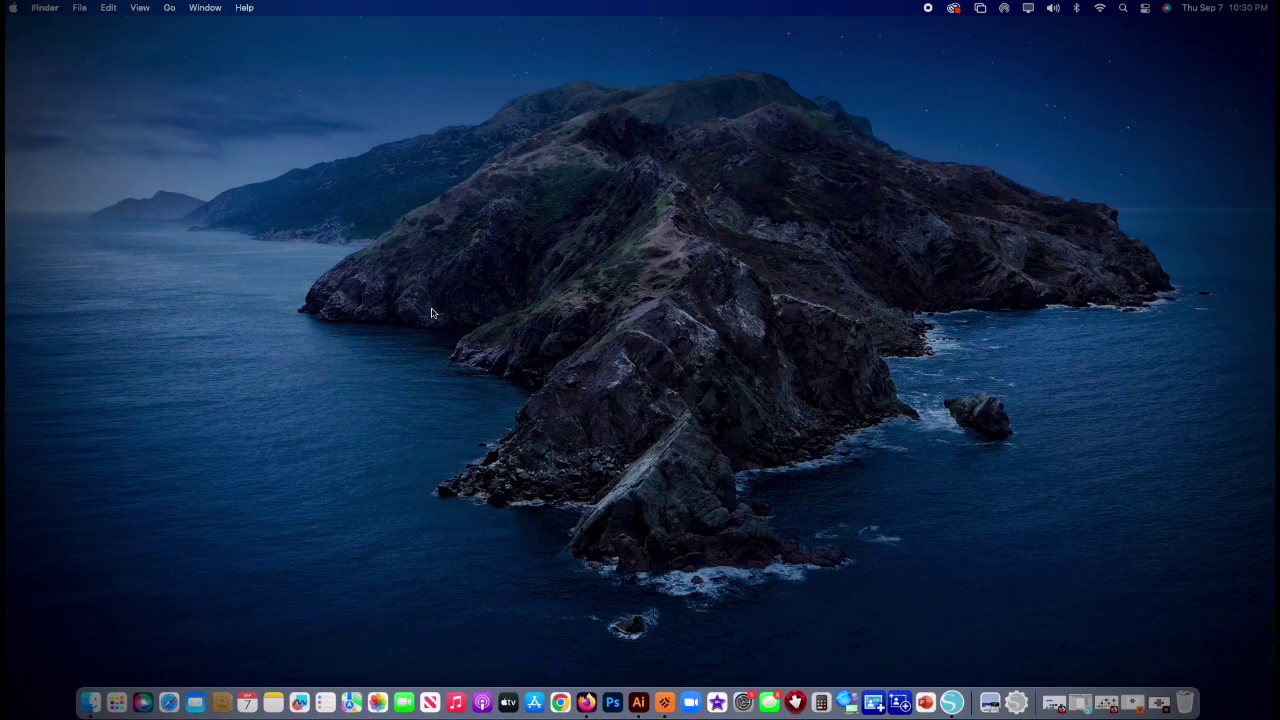
left_click(951, 661)
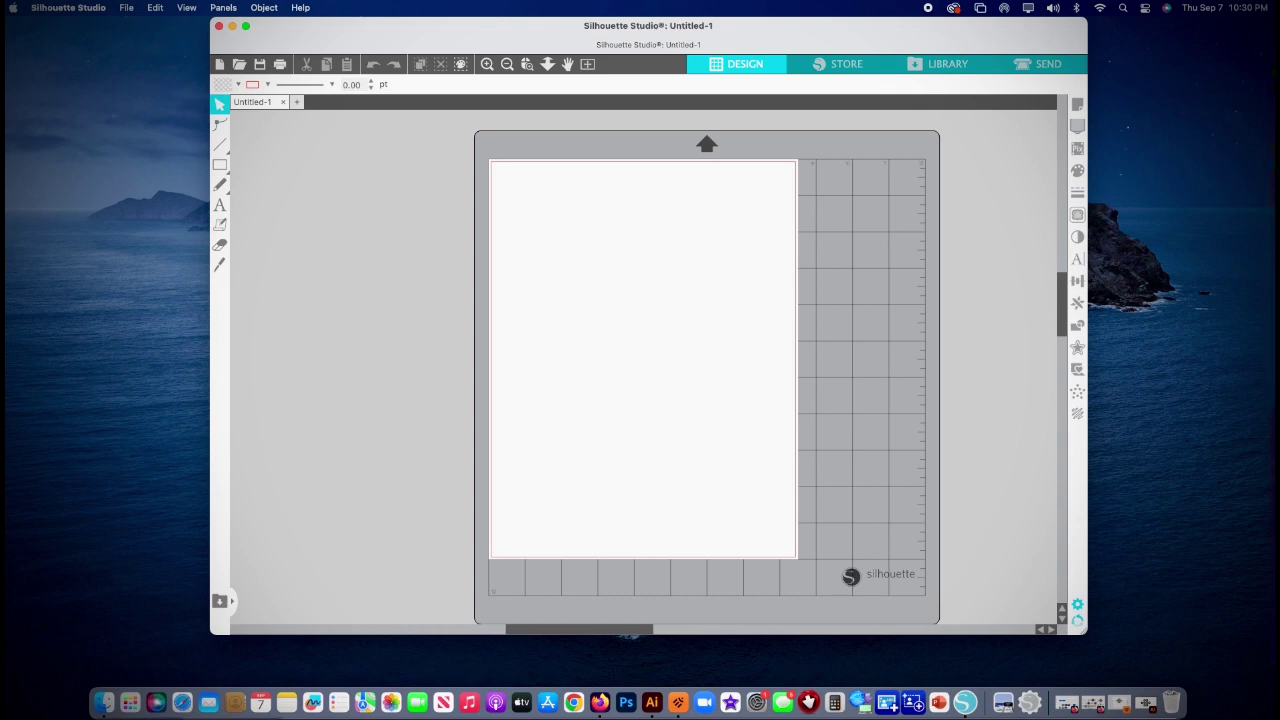
left_click_drag(1279, 350, 628, 288)
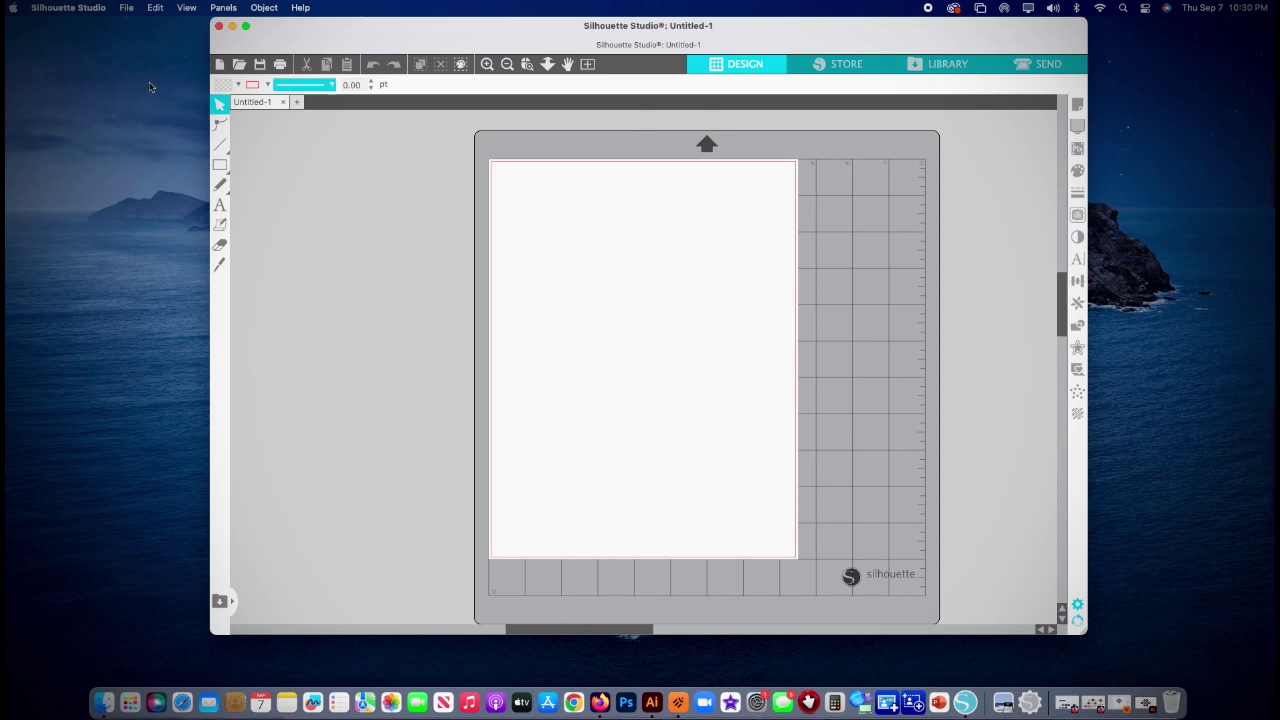
- Import Celtic knot.dxf from the Desktop into the library under User Designs
left_click(127, 8)
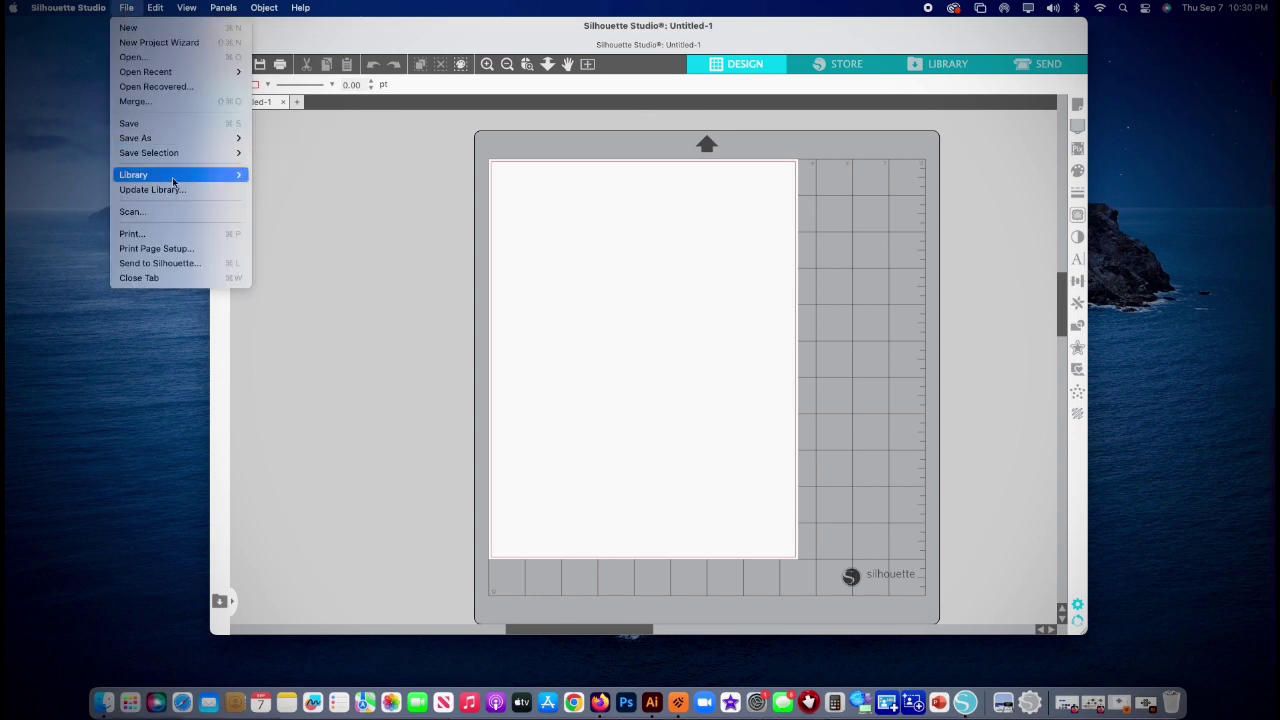
mouse_move(176, 175)
left_click(277, 218)
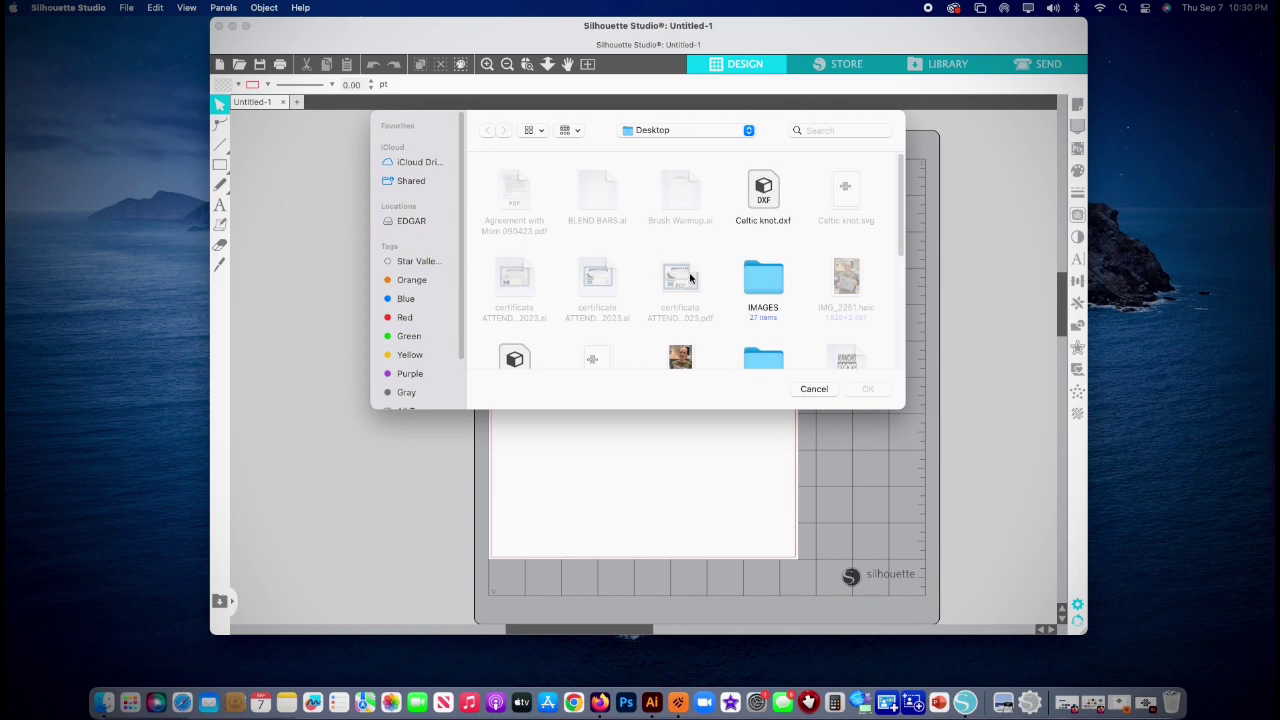
left_click(763, 196)
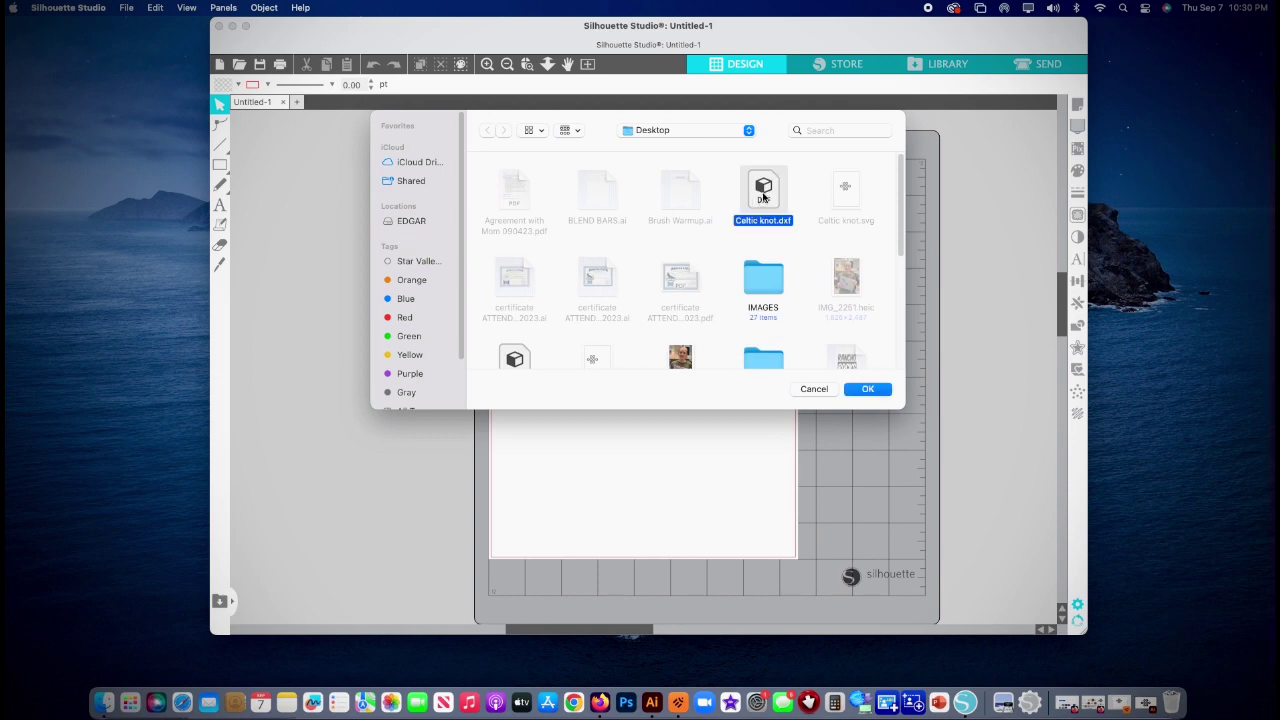
left_click(875, 391)
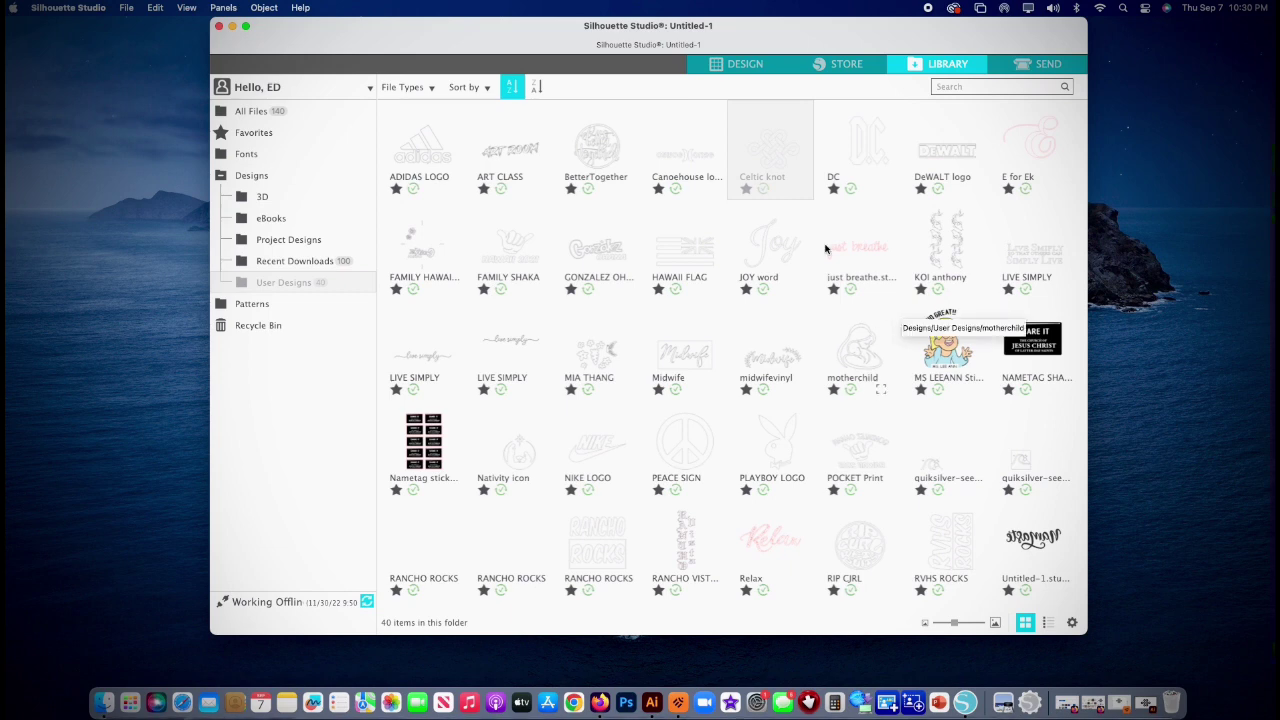
- Place the Celtic knot design on the page and select all of its pieces
double_click(768, 148)
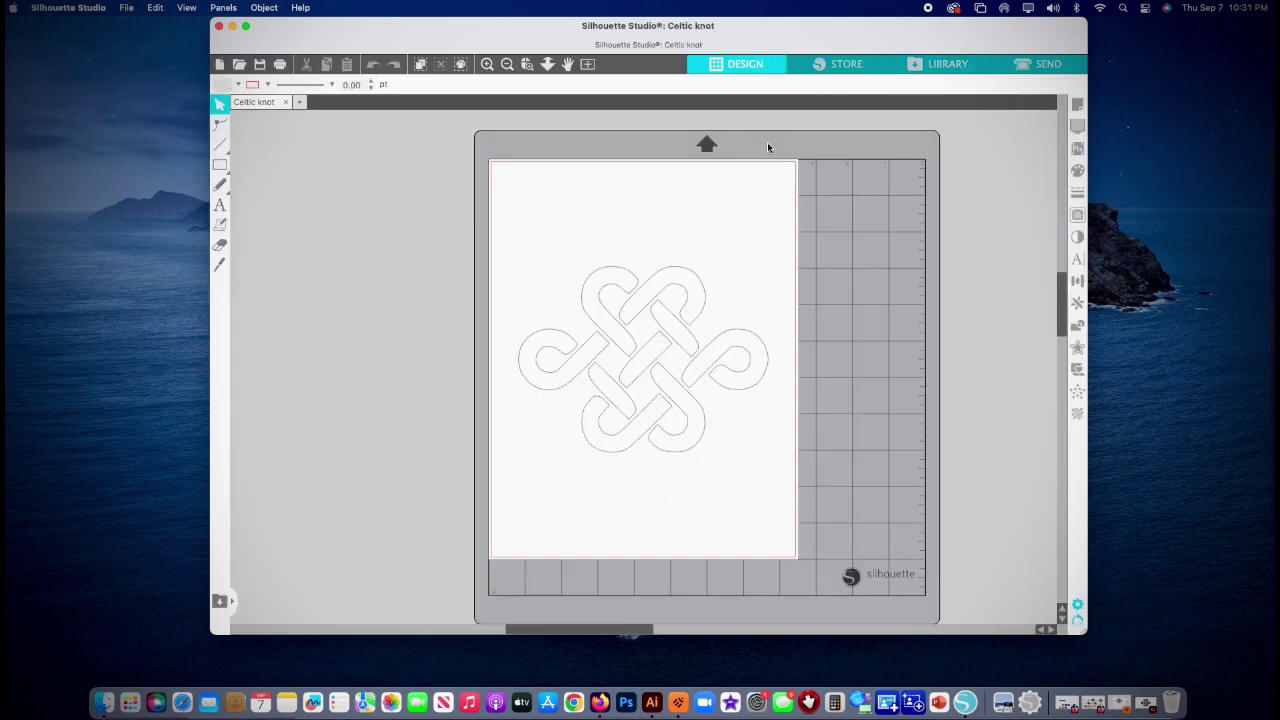
left_click(674, 322)
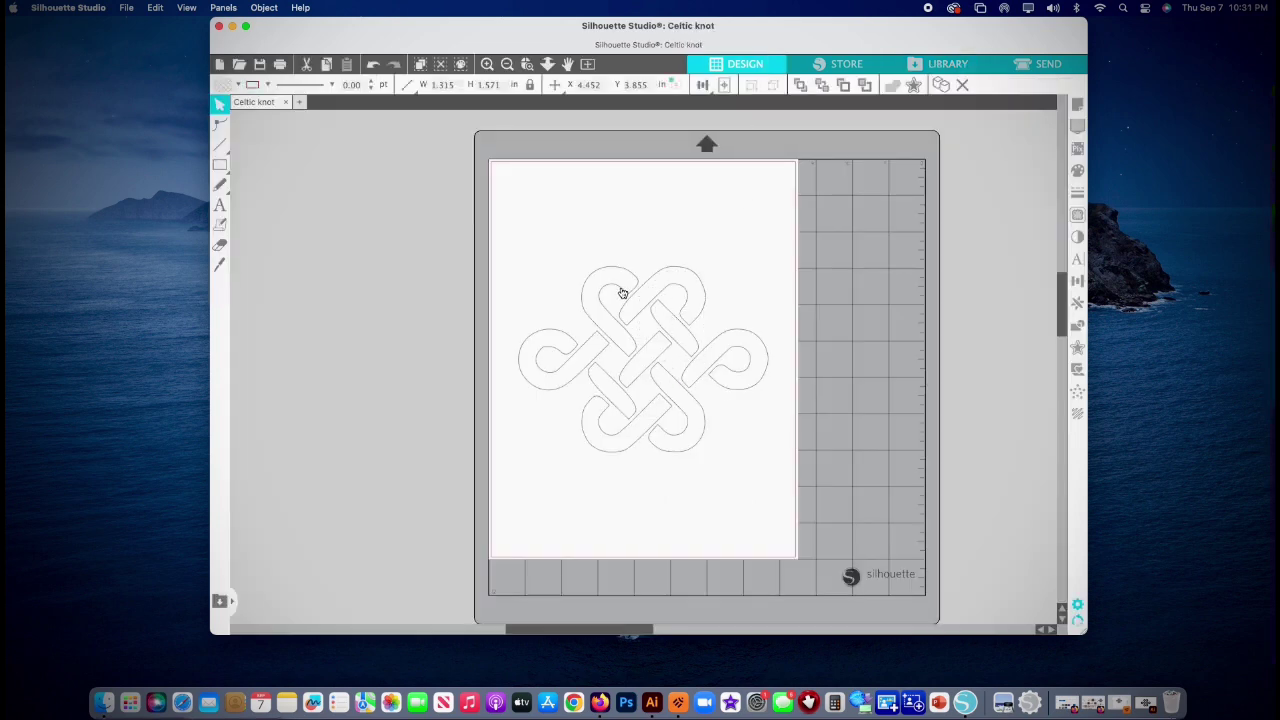
left_click(551, 246)
left_click_drag(520, 263, 737, 457)
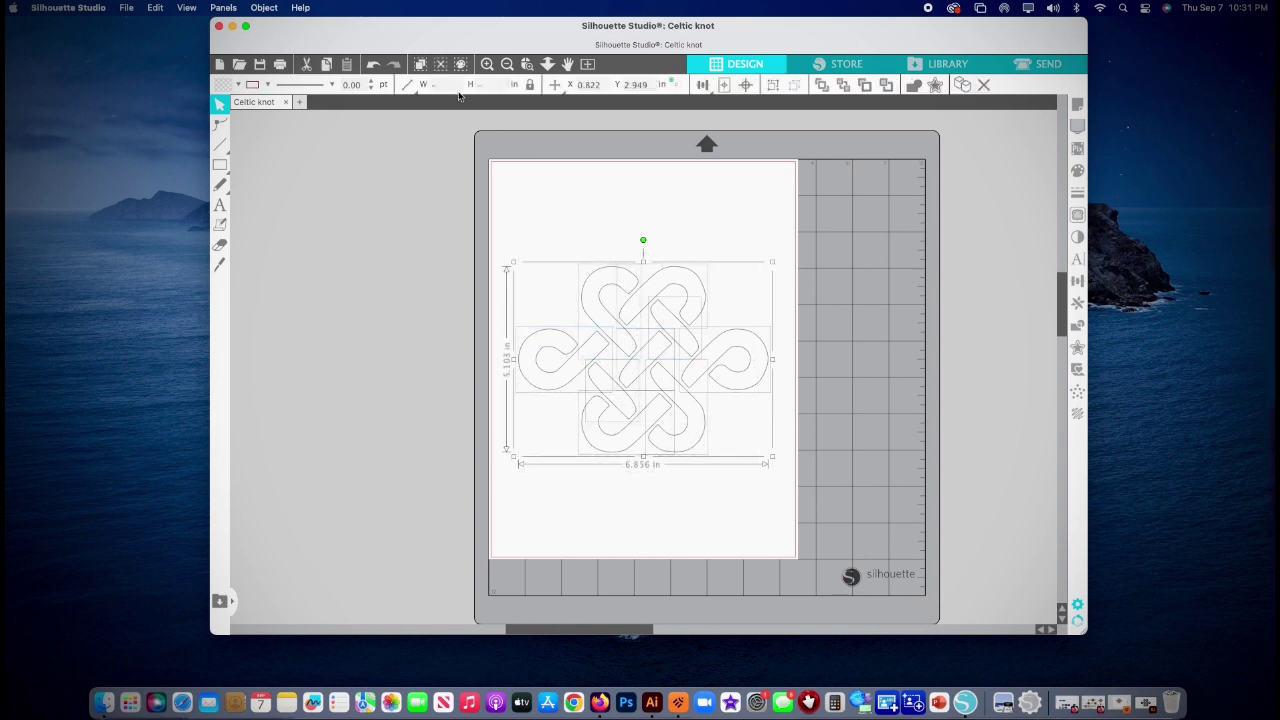
- Group the knot pieces, scale to 2.808 × 2.090 in, and move to the top-left
left_click(264, 8)
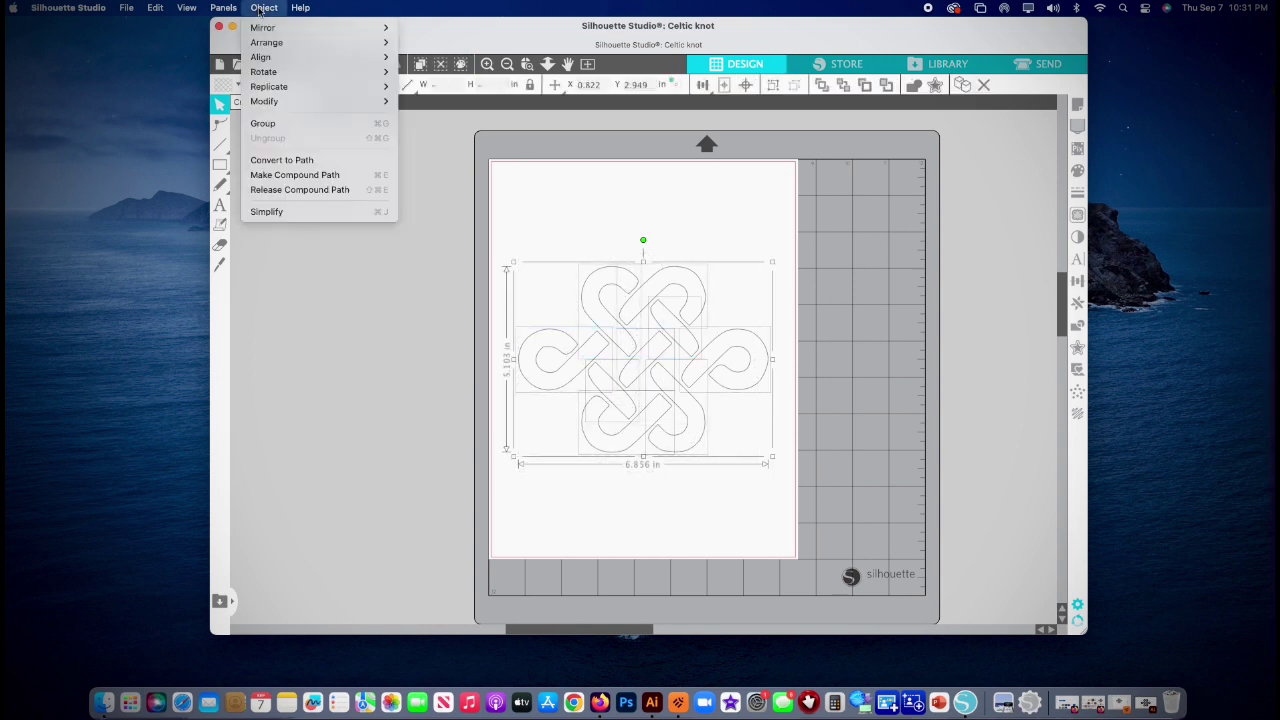
left_click(278, 124)
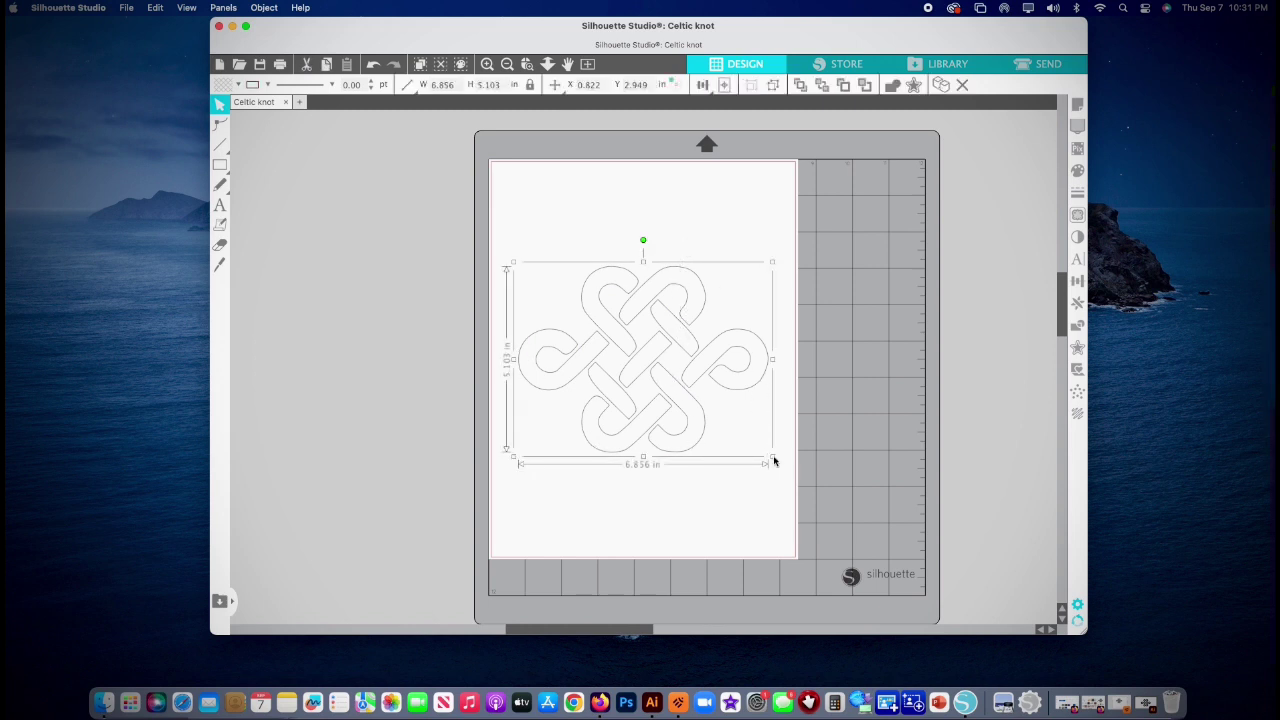
left_click_drag(772, 457, 662, 374)
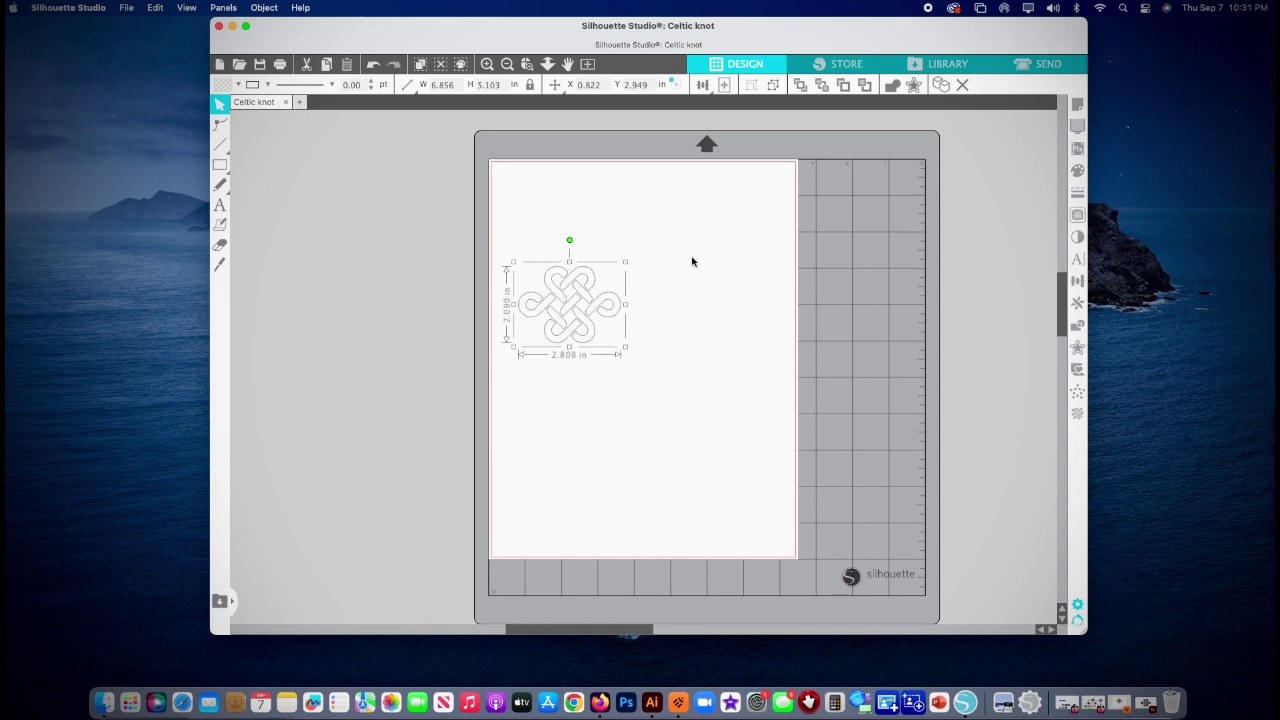
left_click_drag(583, 297, 581, 205)
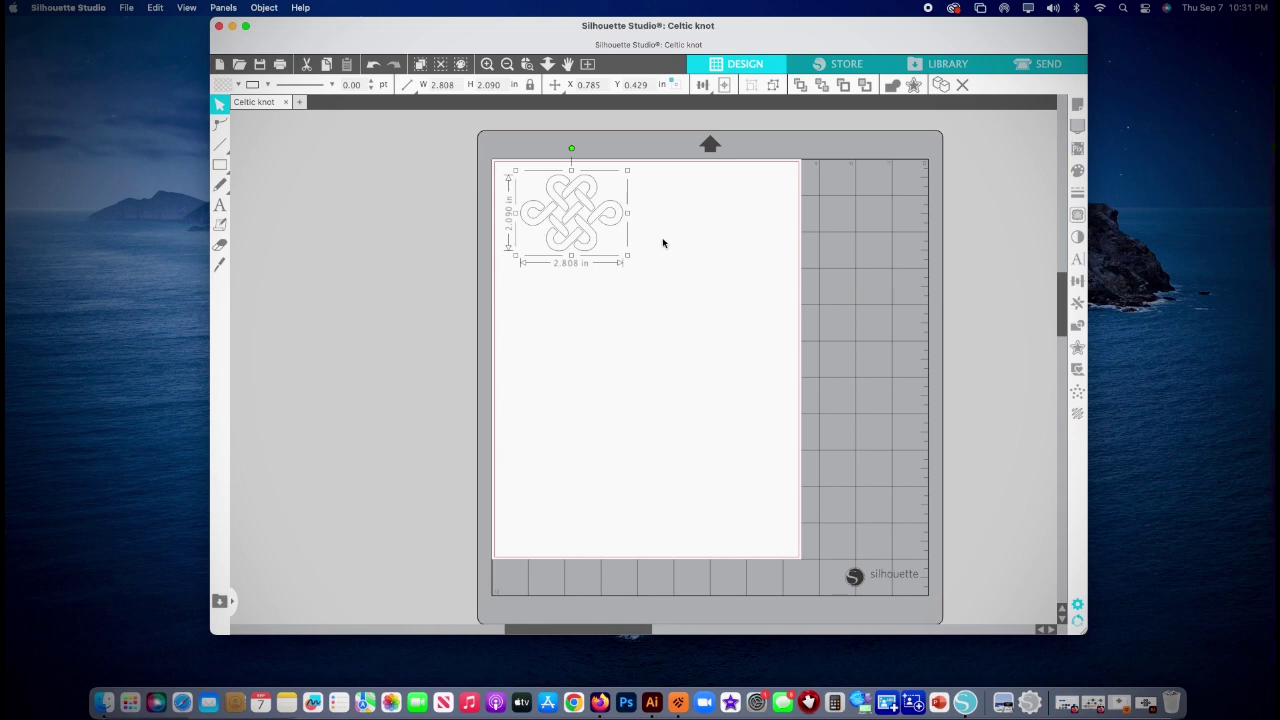
- Duplicate the knot with Cmd+D and line the copy up to the right of the first
left_click(661, 245)
left_click(593, 231)
key("super+d")
left_click_drag(673, 235, 716, 213)
- Slightly enlarge the left knot to about 2.82 inches wide
left_click(710, 338)
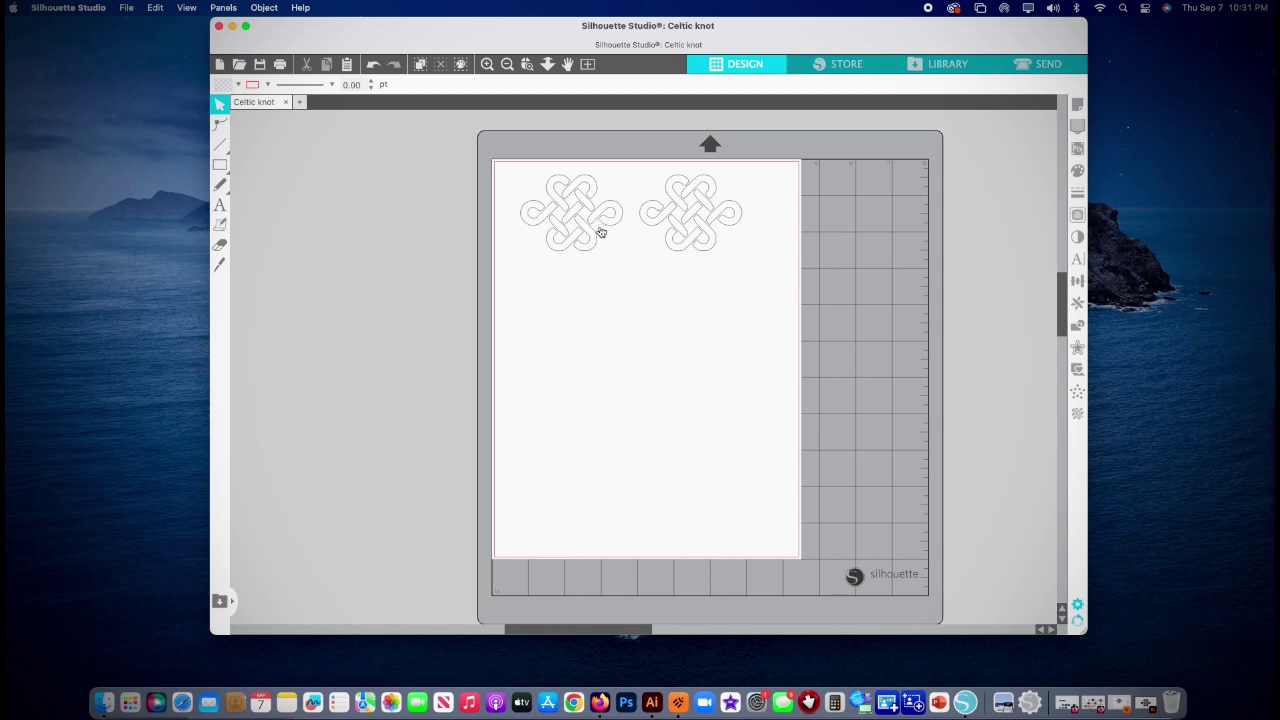
left_click(597, 226)
left_click_drag(627, 259, 627, 261)
left_click(666, 351)
- In the Send panel, set the material to Vinyl, Matte with blade depth 3
left_click(1043, 65)
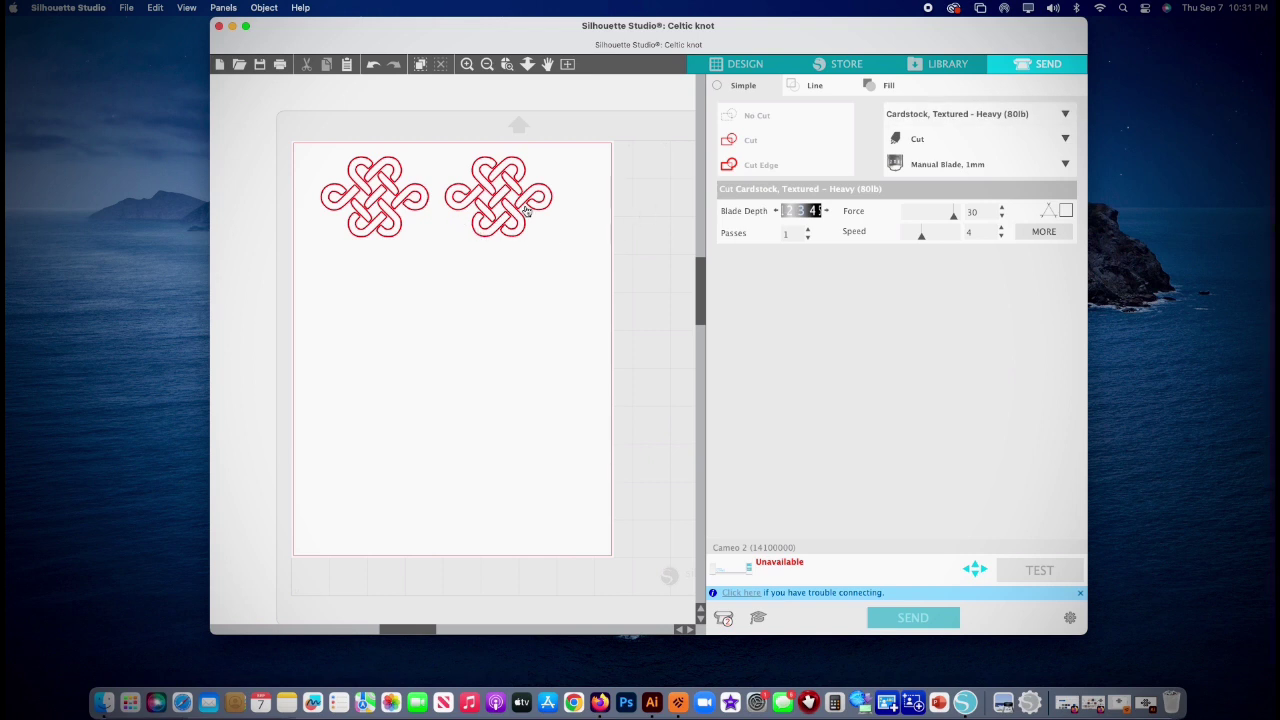
left_click(777, 211)
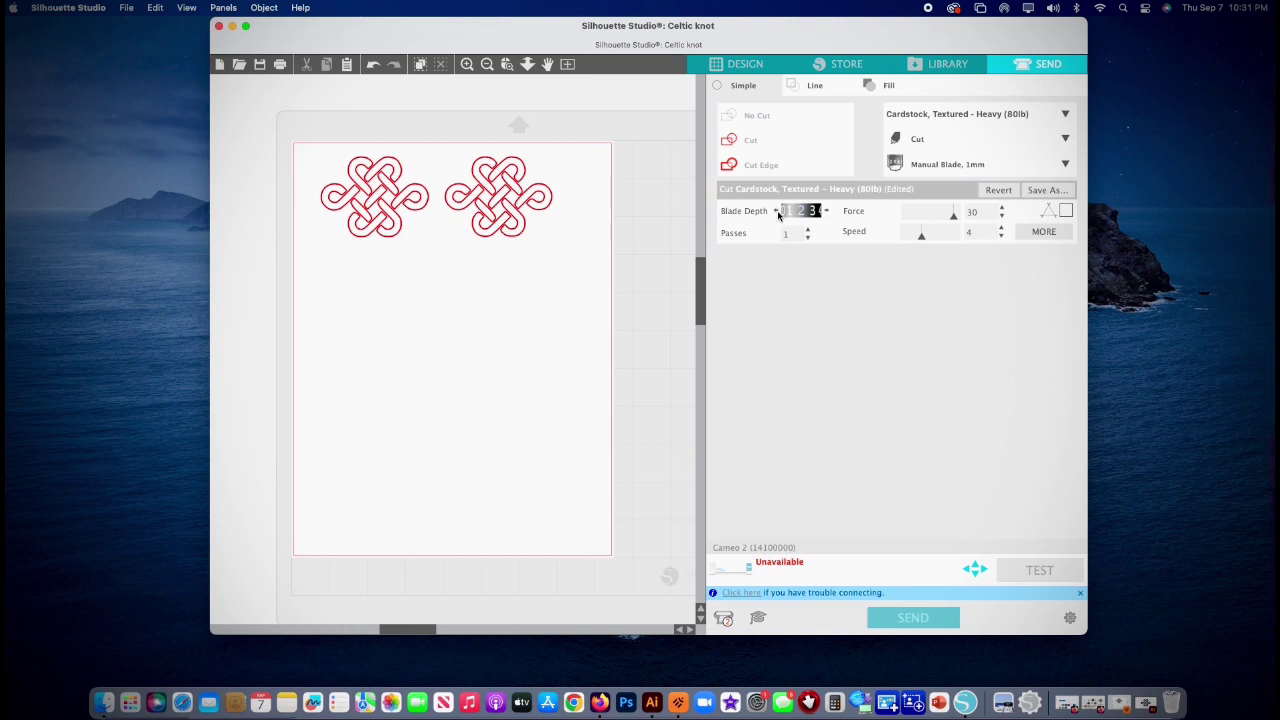
left_click(775, 211)
left_click(827, 211)
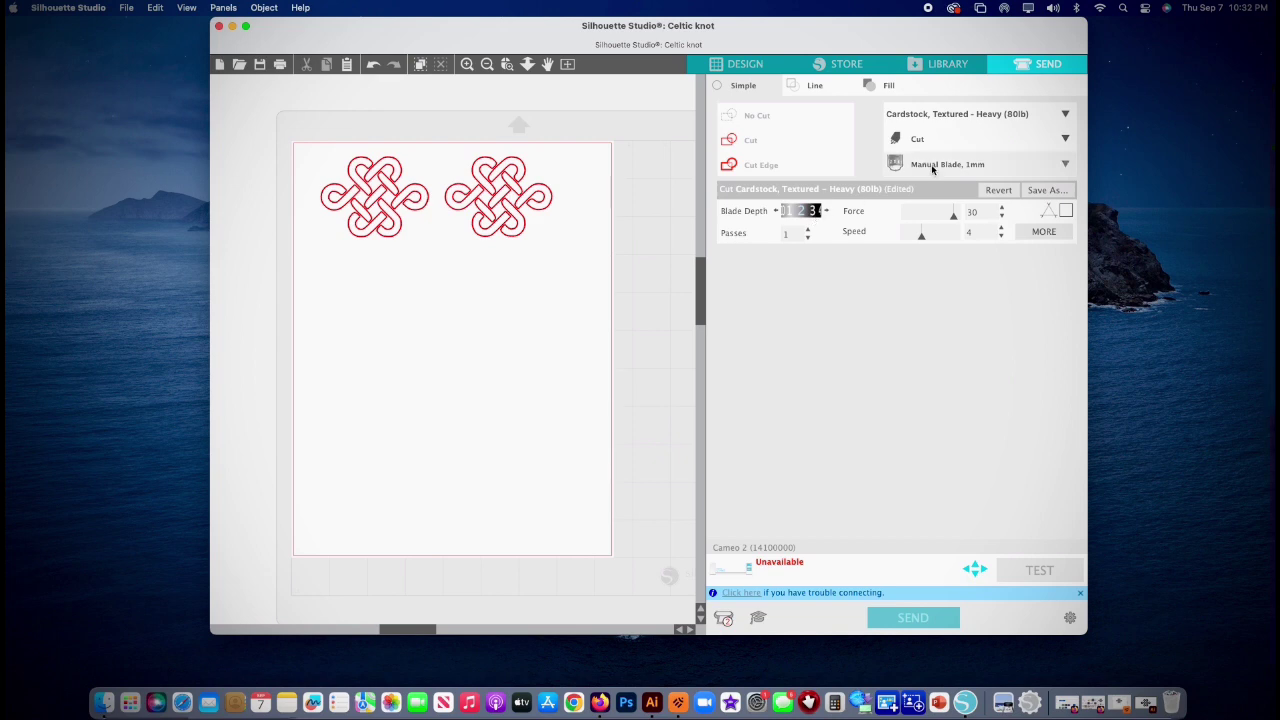
left_click(960, 118)
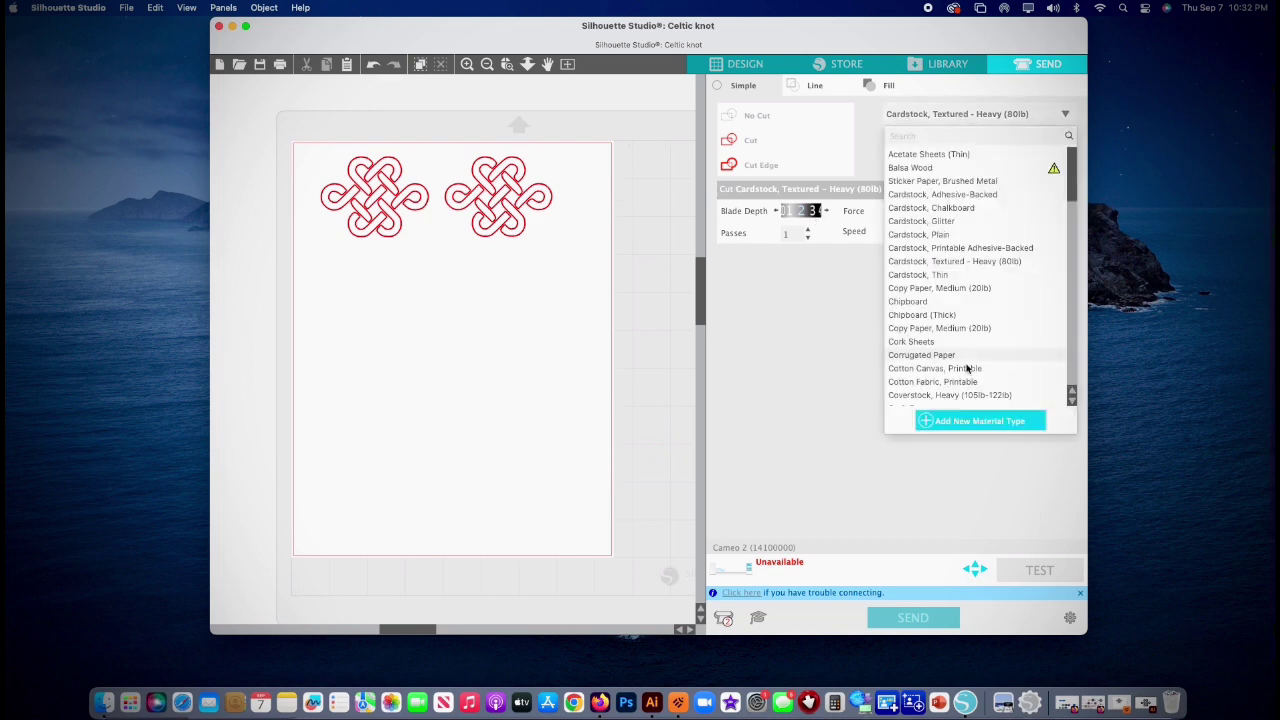
scroll(967, 369, "down", 10)
scroll(967, 369, "down", 5)
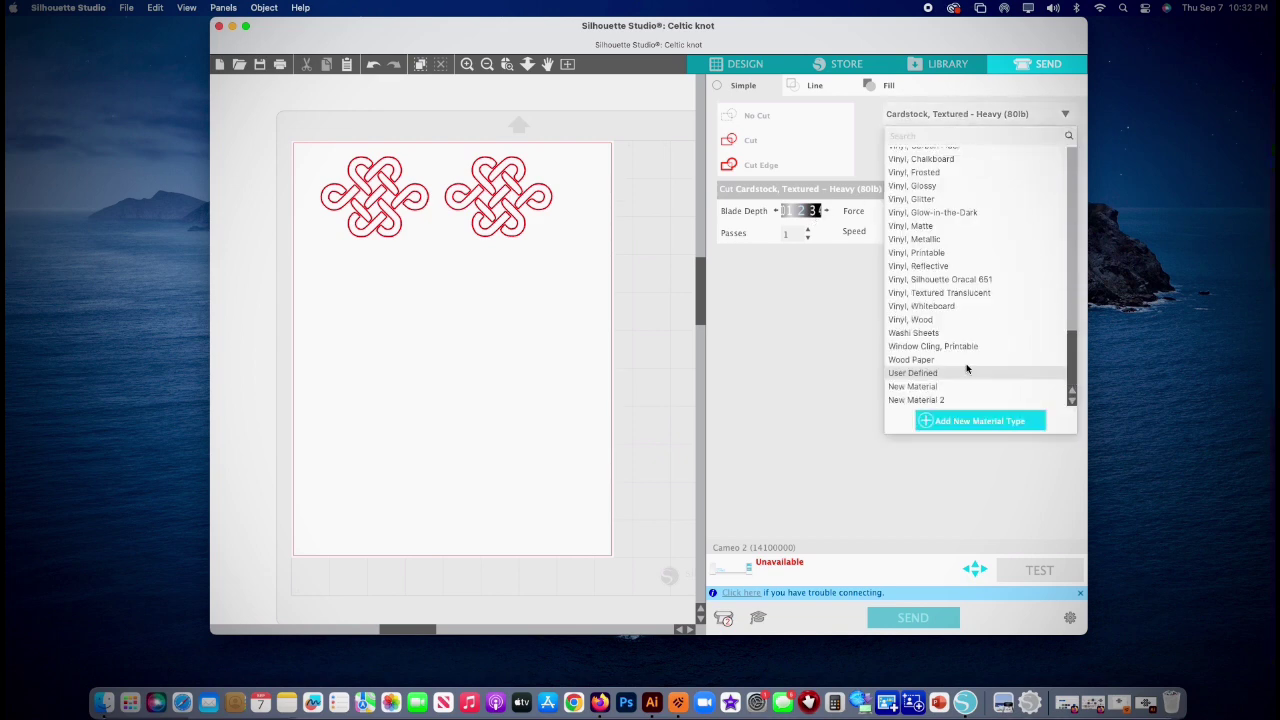
left_click(934, 228)
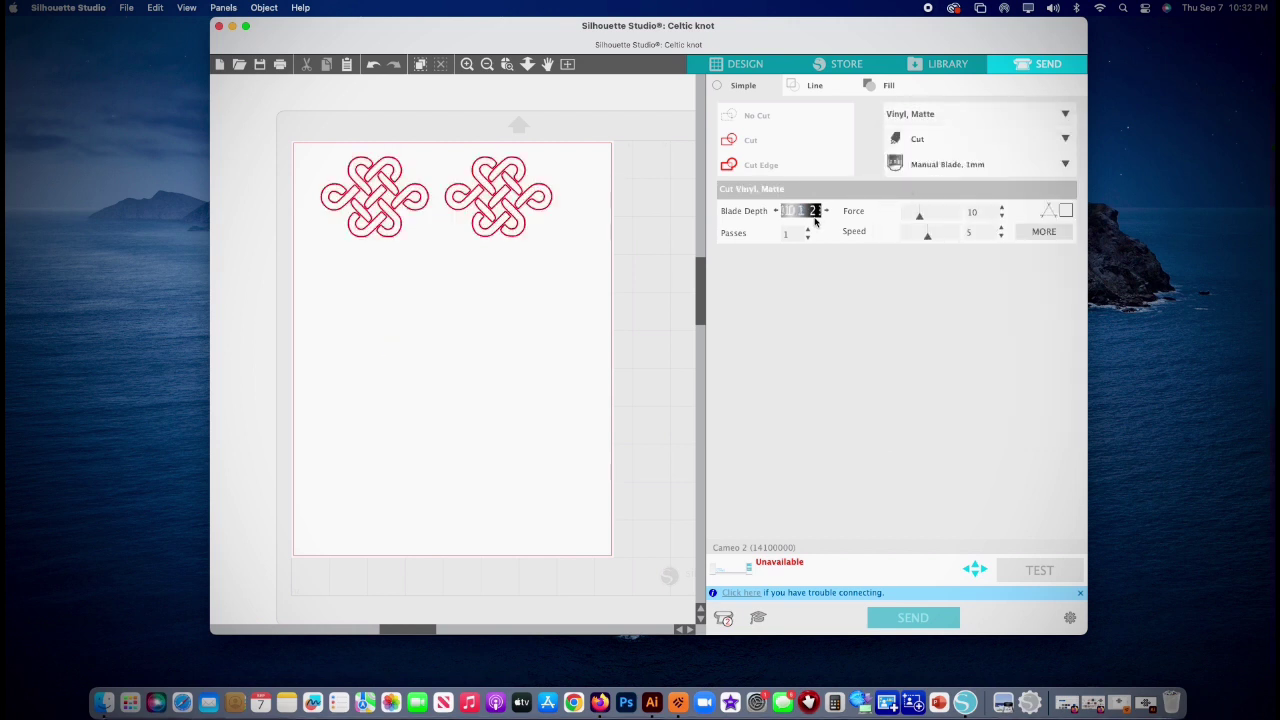
left_click(825, 211)
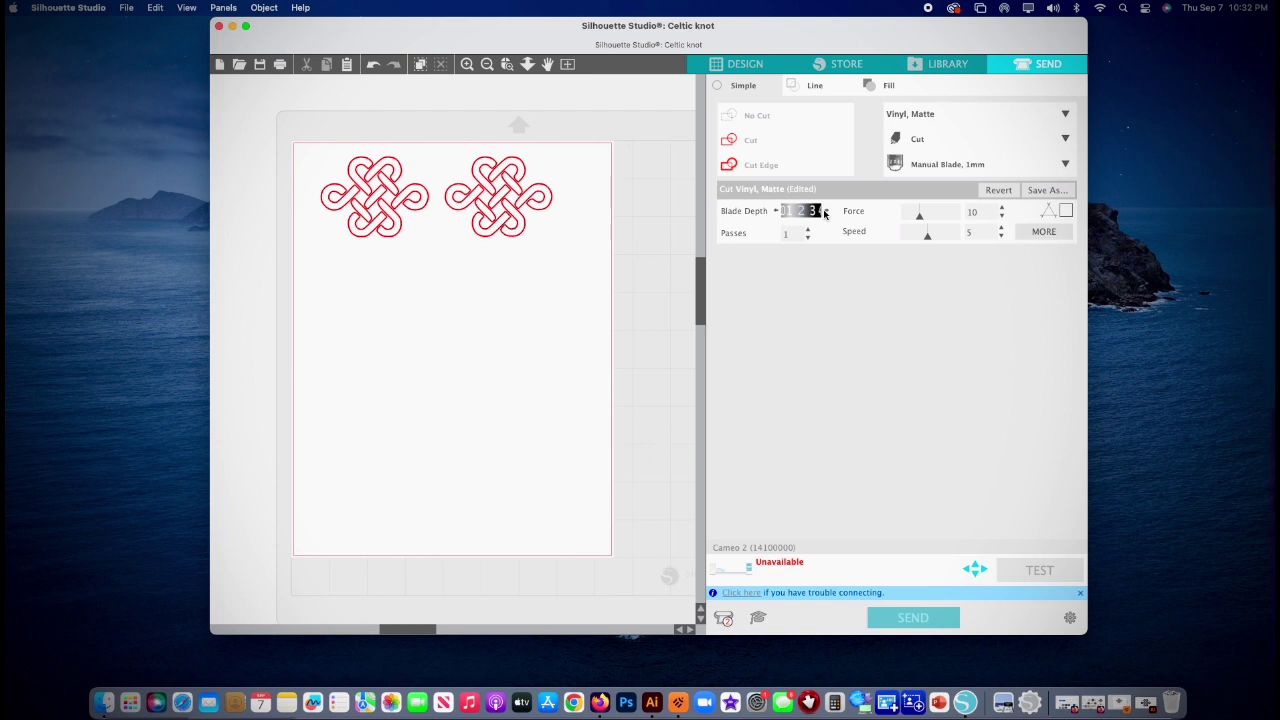